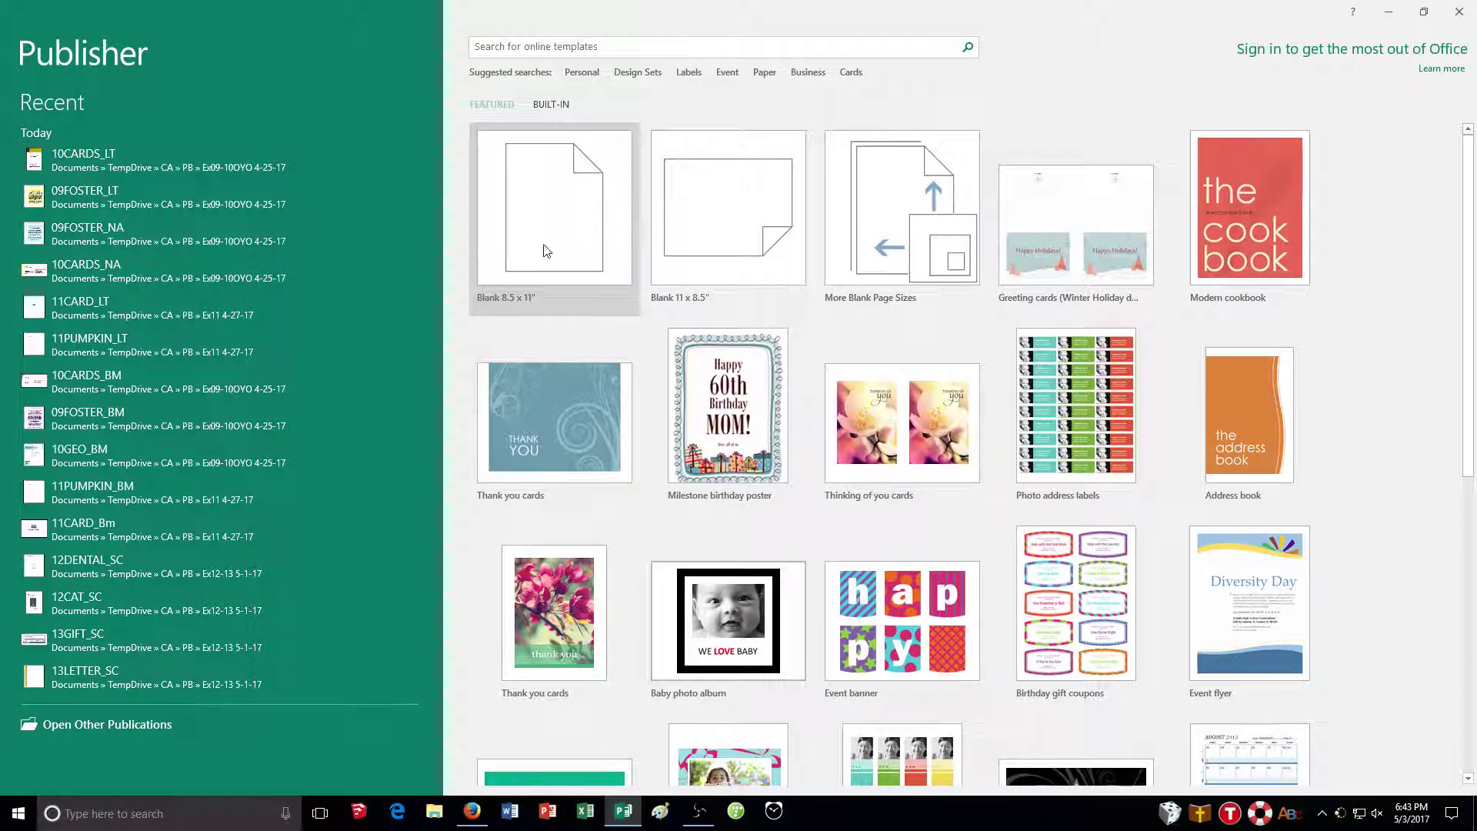
Show the Built-In template categories and open Quick Publications
{"action": "scroll", "coordinate": [551, 258], "scroll_direction": "down", "scroll_amount": 5}
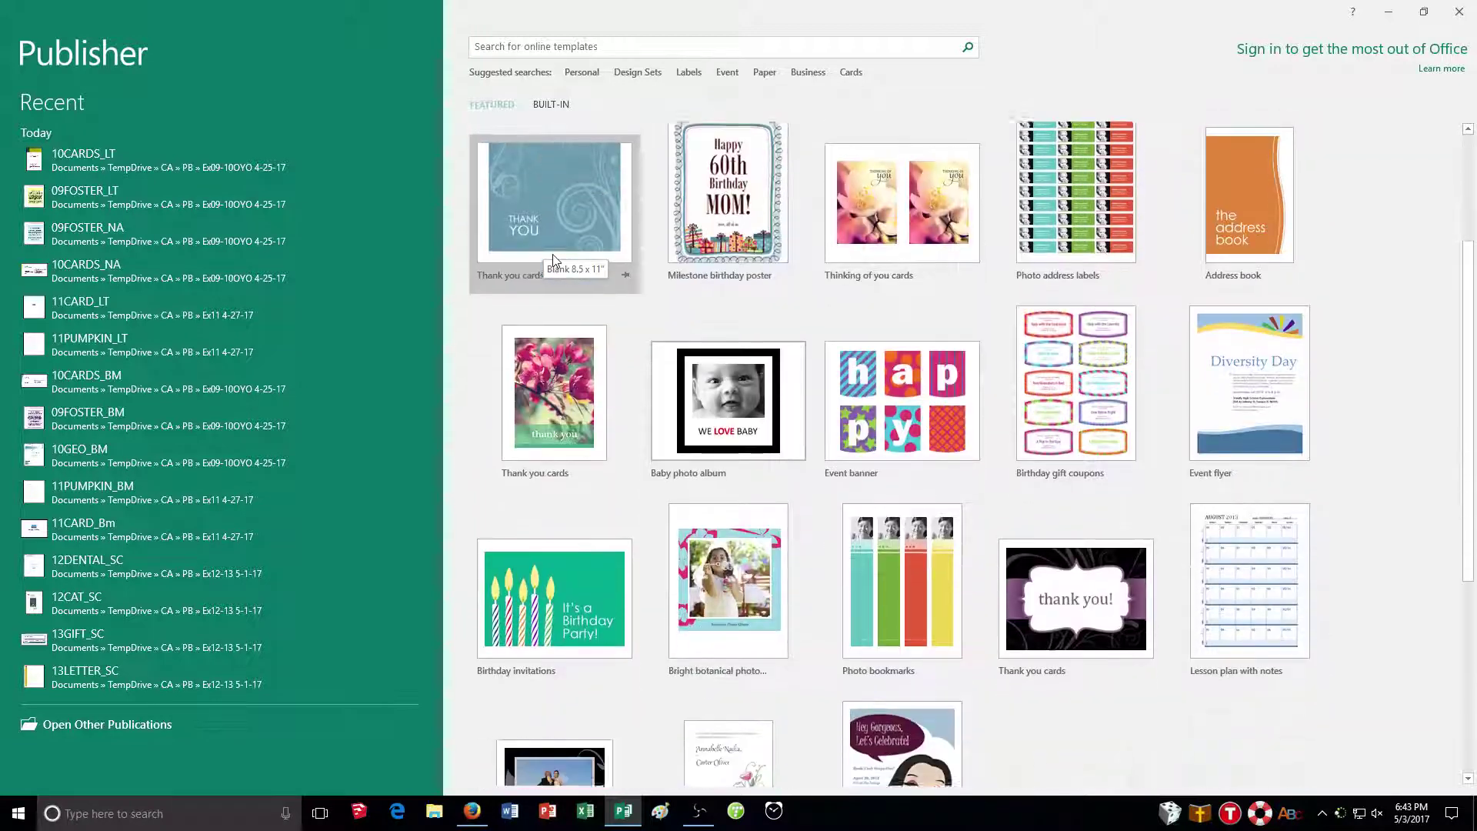
{"action": "scroll", "coordinate": [552, 254], "scroll_direction": "down", "scroll_amount": 2}
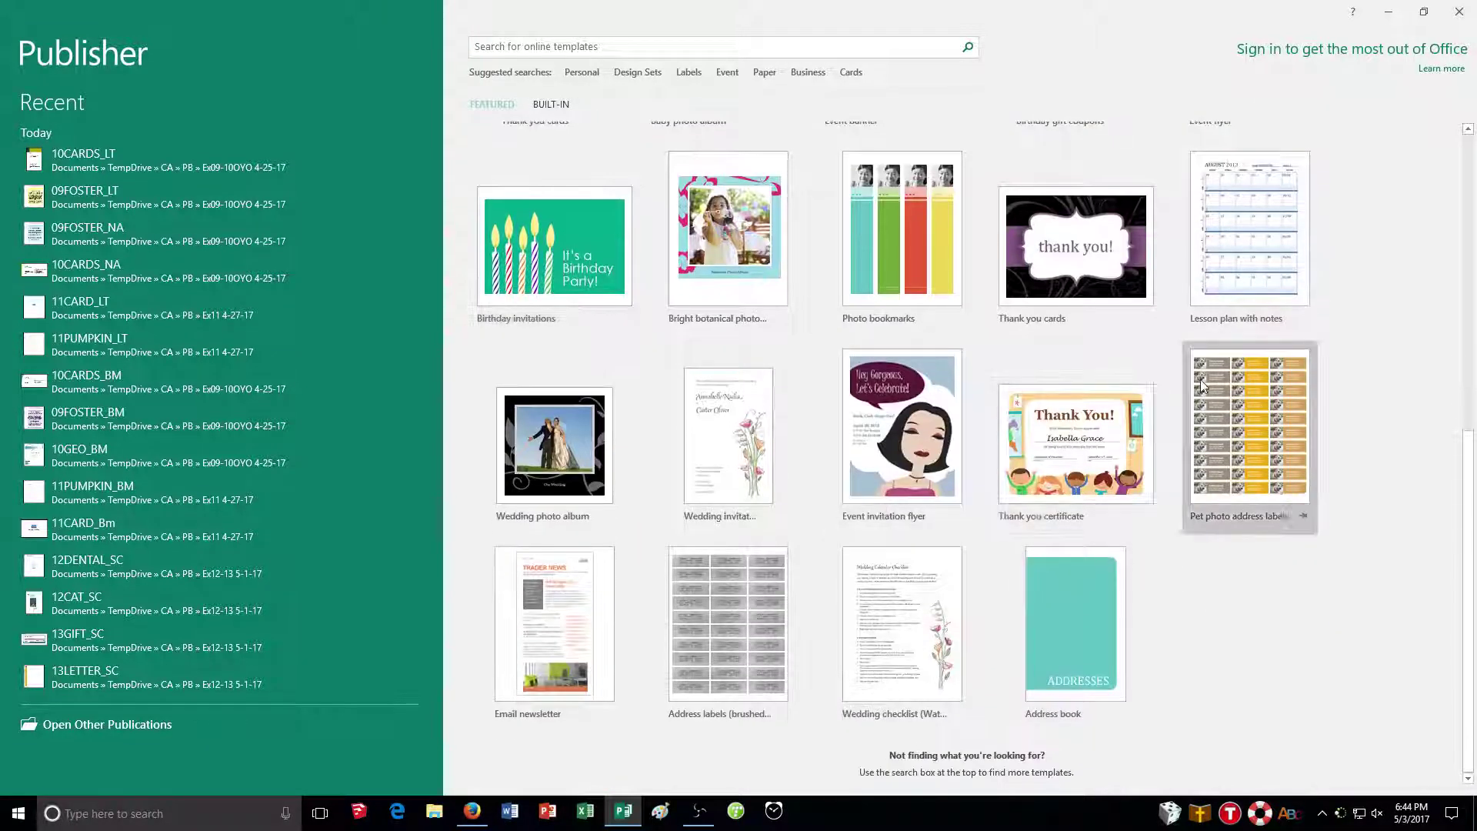
{"action": "scroll", "coordinate": [968, 346], "scroll_direction": "up", "scroll_amount": 4}
{"action": "scroll", "coordinate": [968, 346], "scroll_direction": "up", "scroll_amount": 3}
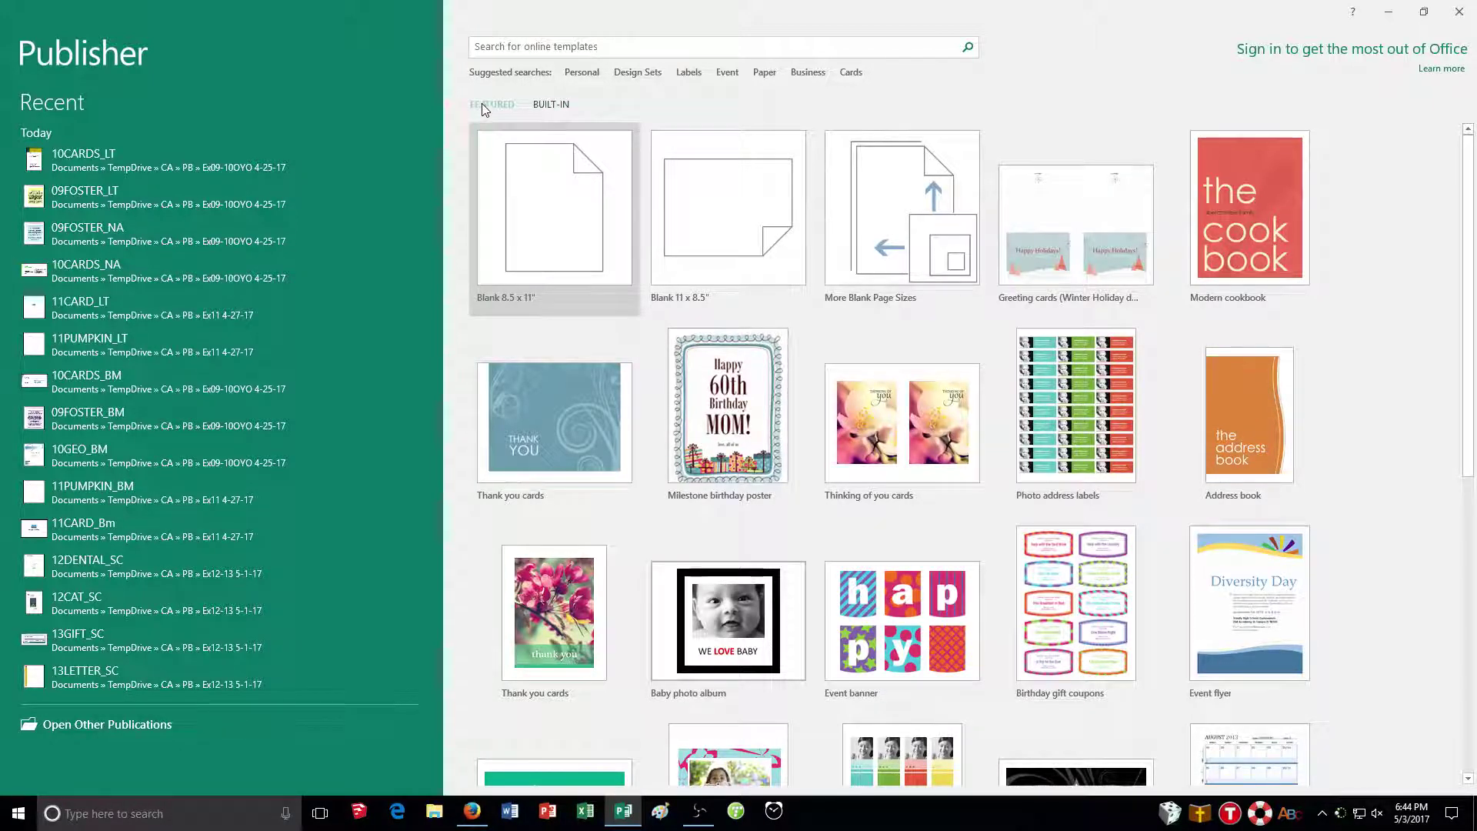
{"action": "left_click", "coordinate": [551, 106]}
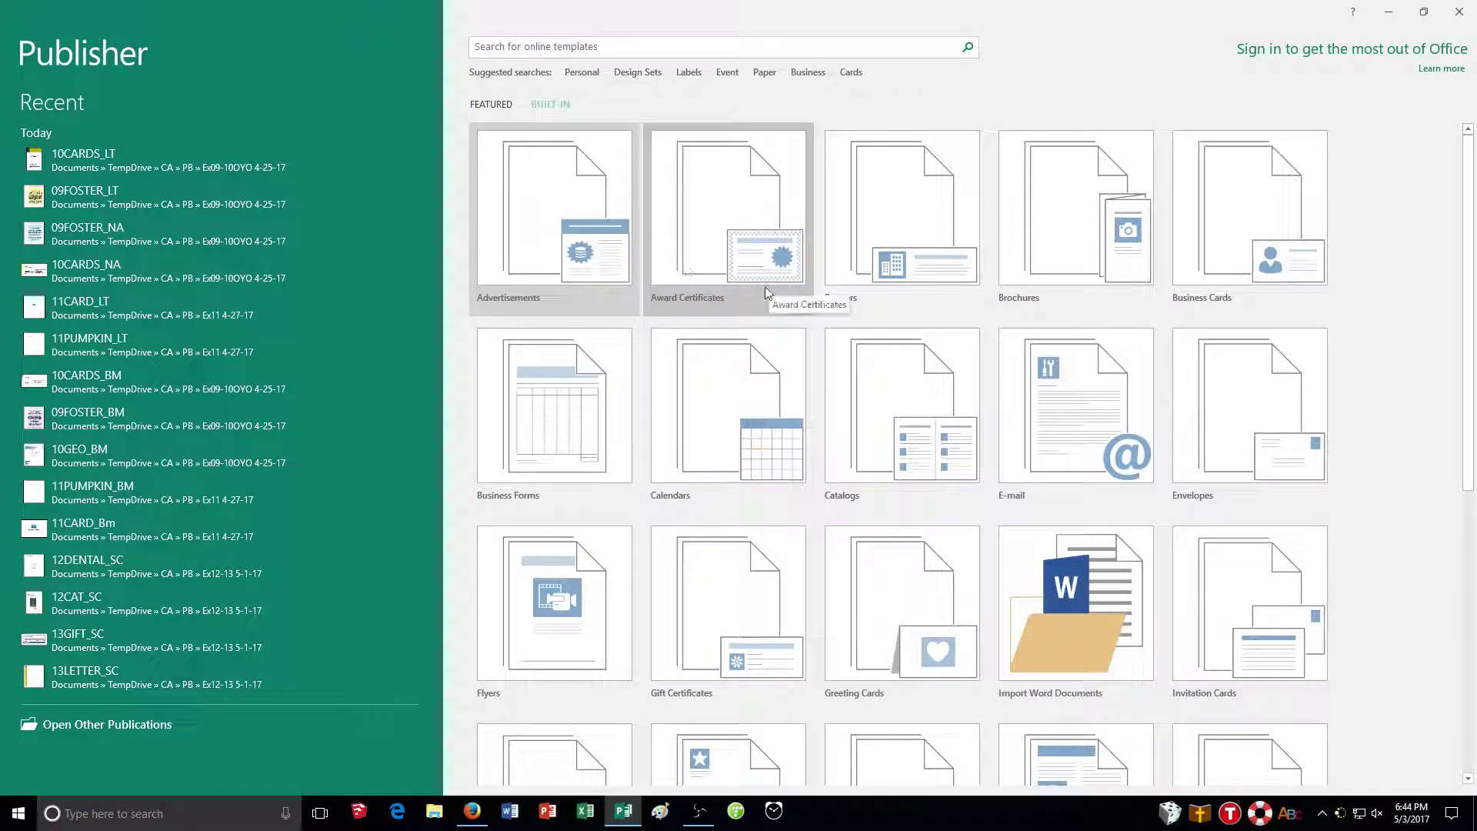
{"action": "scroll", "coordinate": [886, 289], "scroll_direction": "down", "scroll_amount": 4}
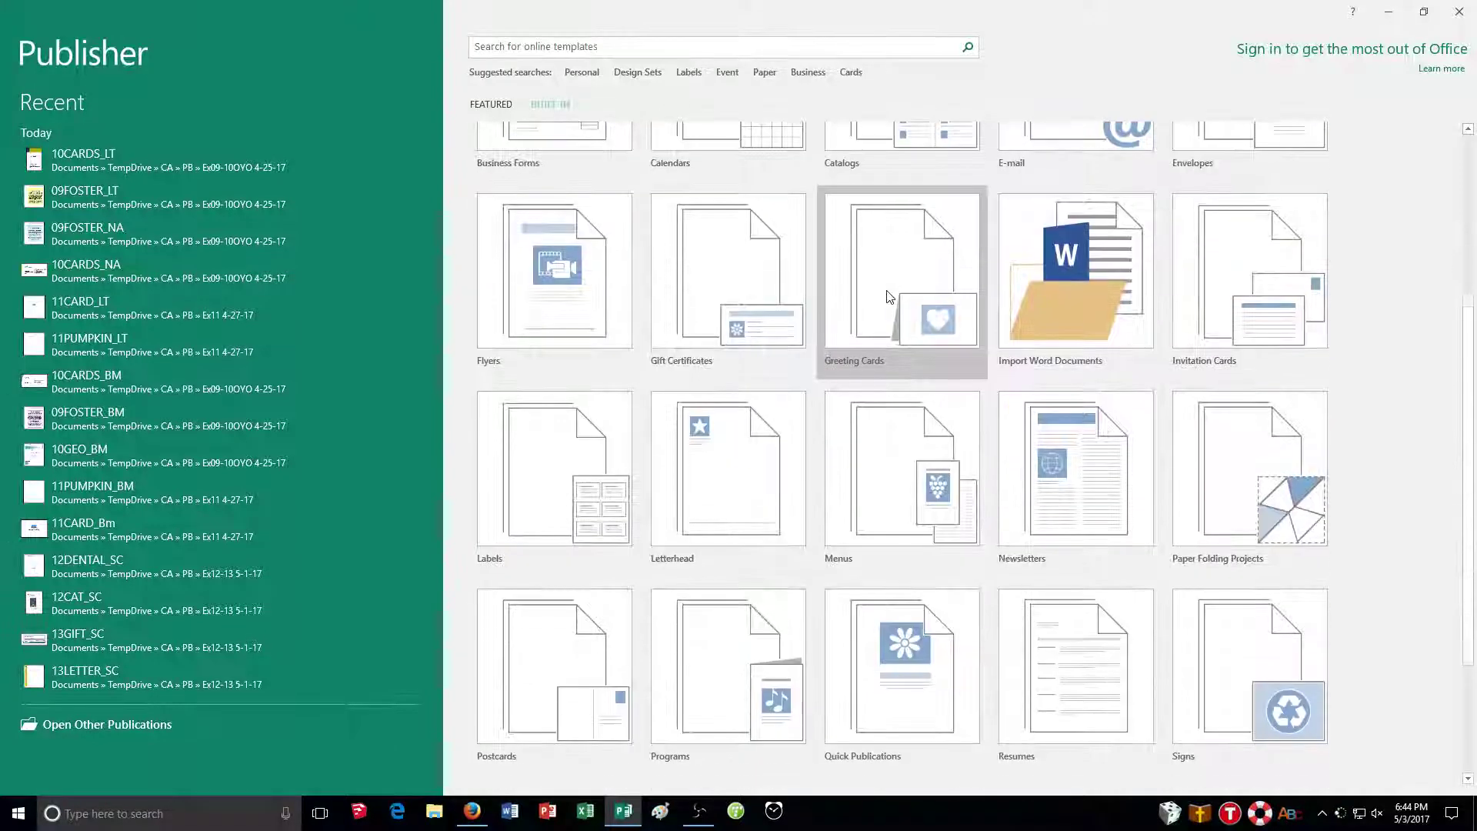
{"action": "scroll", "coordinate": [886, 294], "scroll_direction": "down", "scroll_amount": 2}
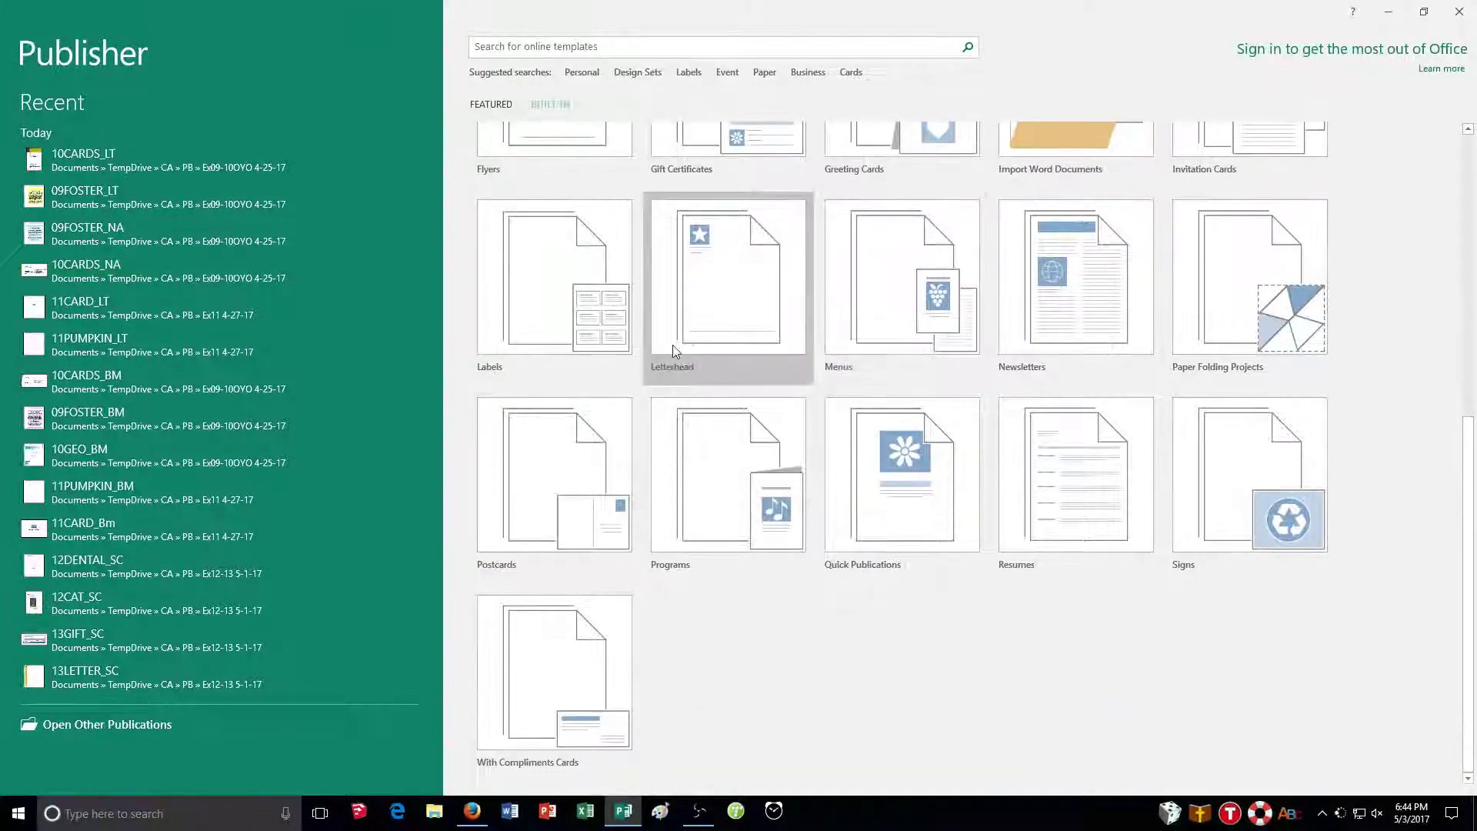
{"action": "left_click", "coordinate": [903, 532]}
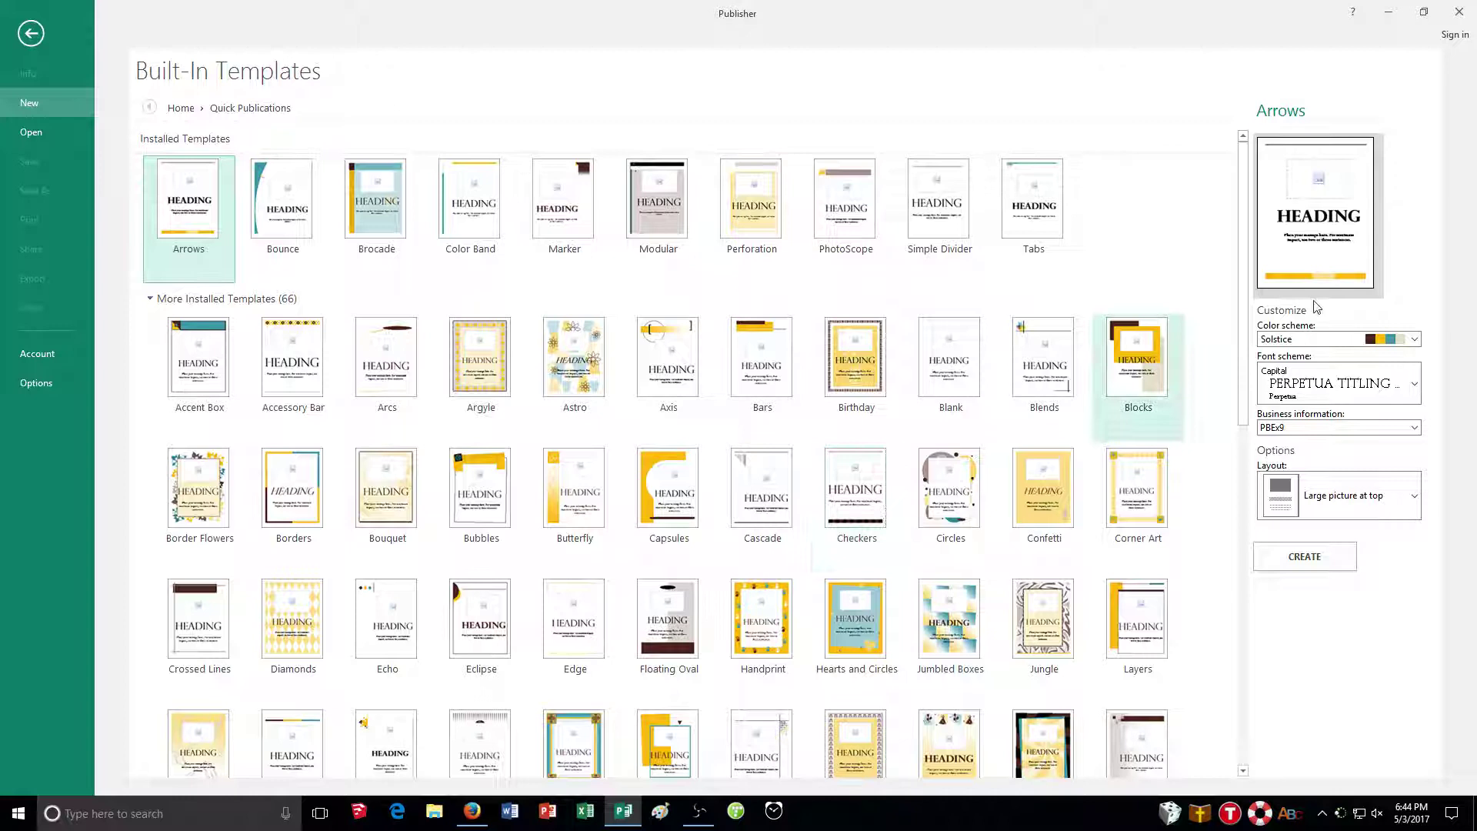
Browse the colour schemes but keep Solstice for the Arrows publication
{"action": "left_click", "coordinate": [1339, 339]}
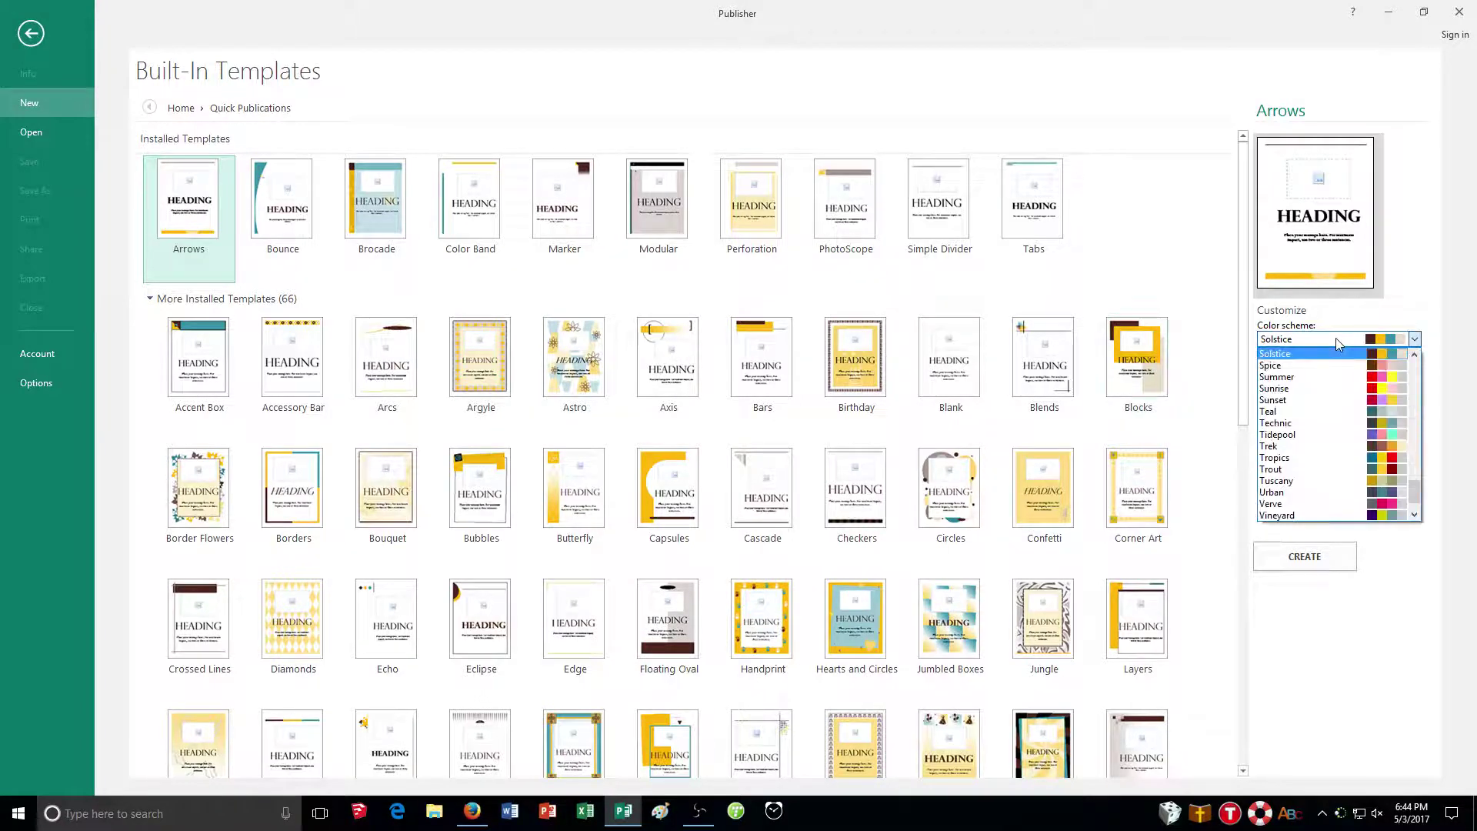
{"action": "scroll", "coordinate": [1323, 484], "scroll_direction": "up", "scroll_amount": 3}
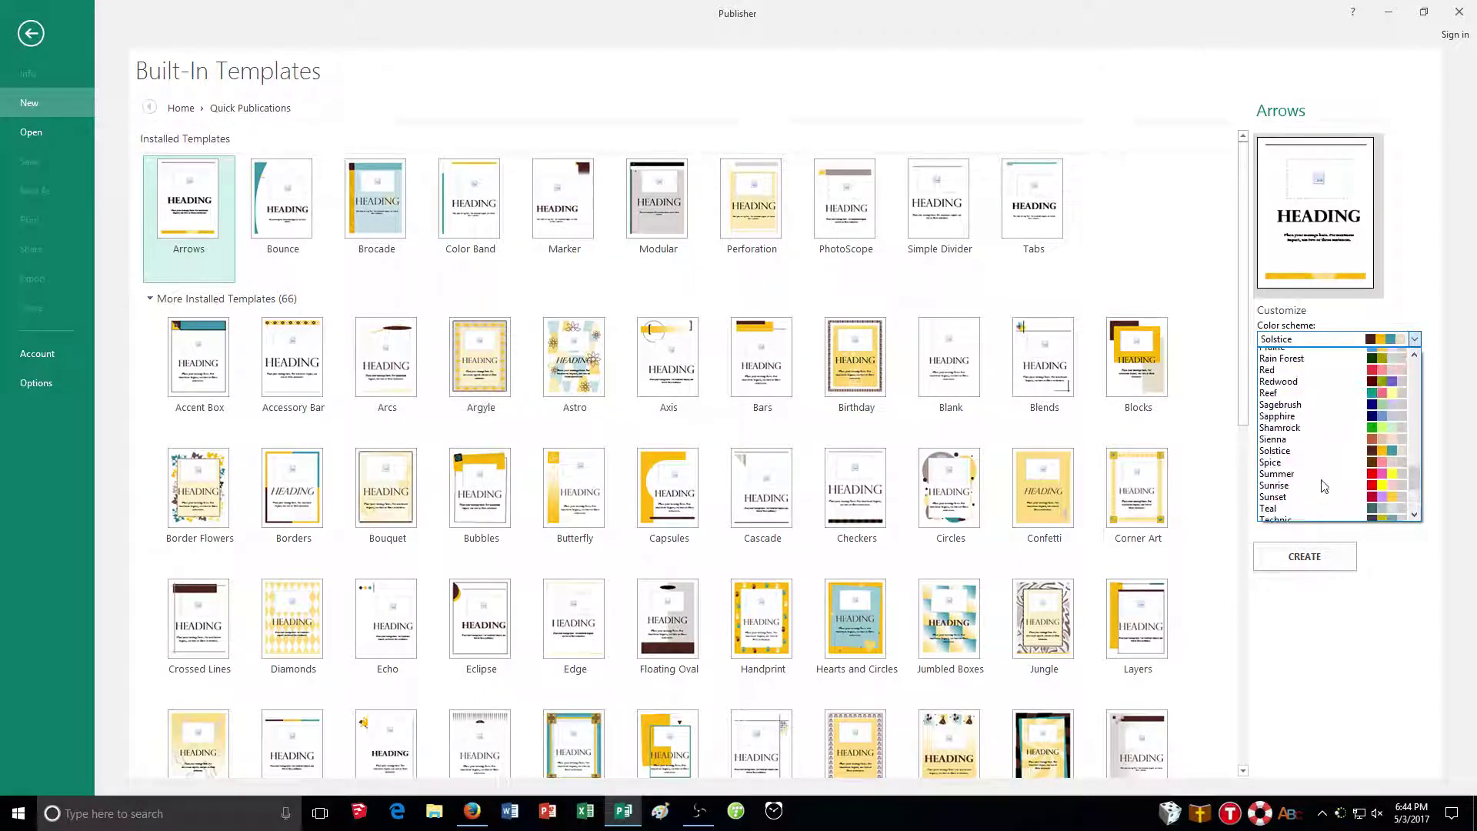
{"action": "scroll", "coordinate": [1322, 485], "scroll_direction": "up", "scroll_amount": 9}
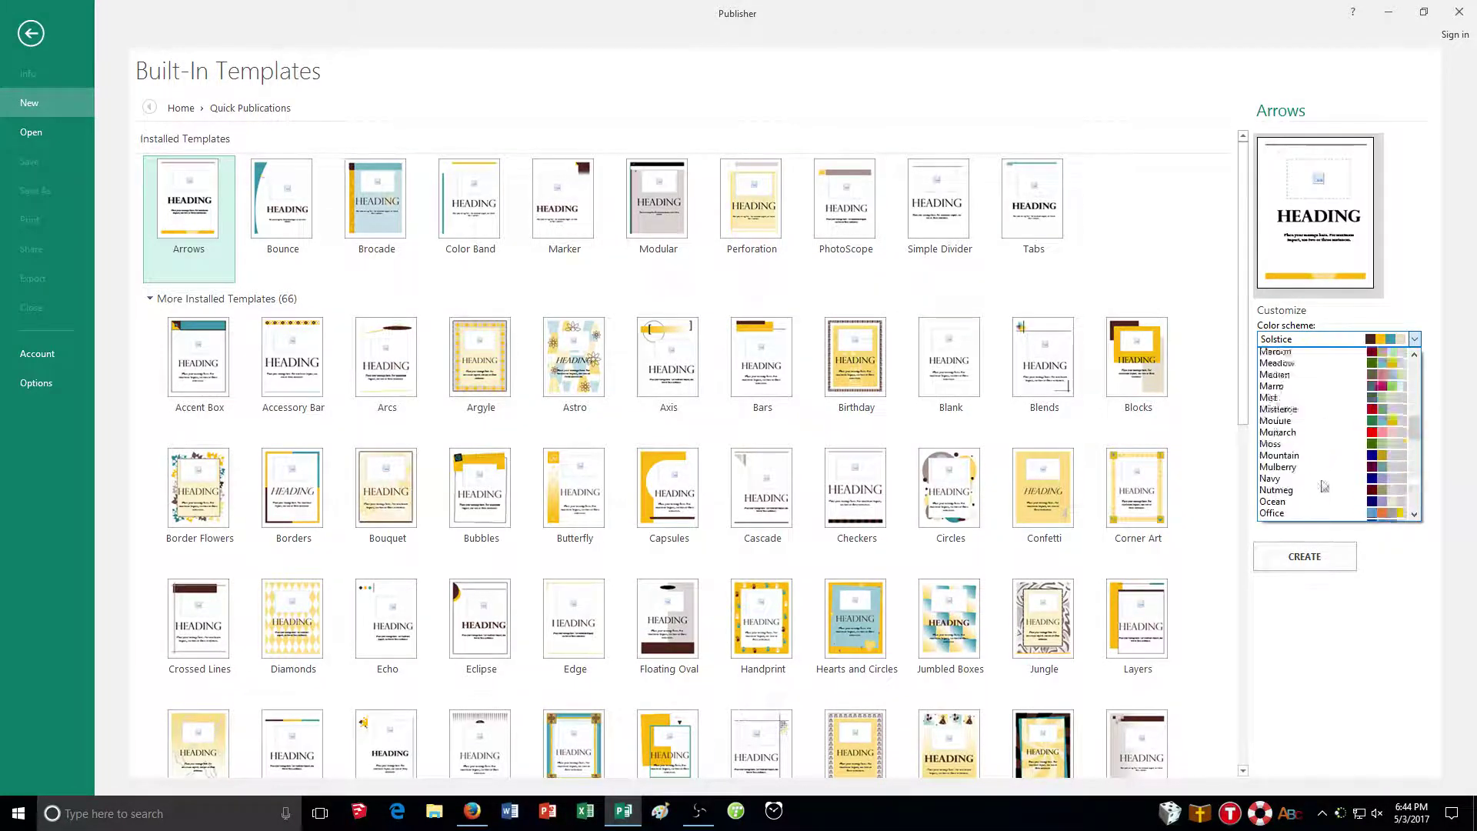
{"action": "scroll", "coordinate": [1320, 392], "scroll_direction": "up", "scroll_amount": 3}
{"action": "left_click", "coordinate": [1321, 340]}
Browse the font schemes but keep Capital unchanged
{"action": "left_click", "coordinate": [1318, 385]}
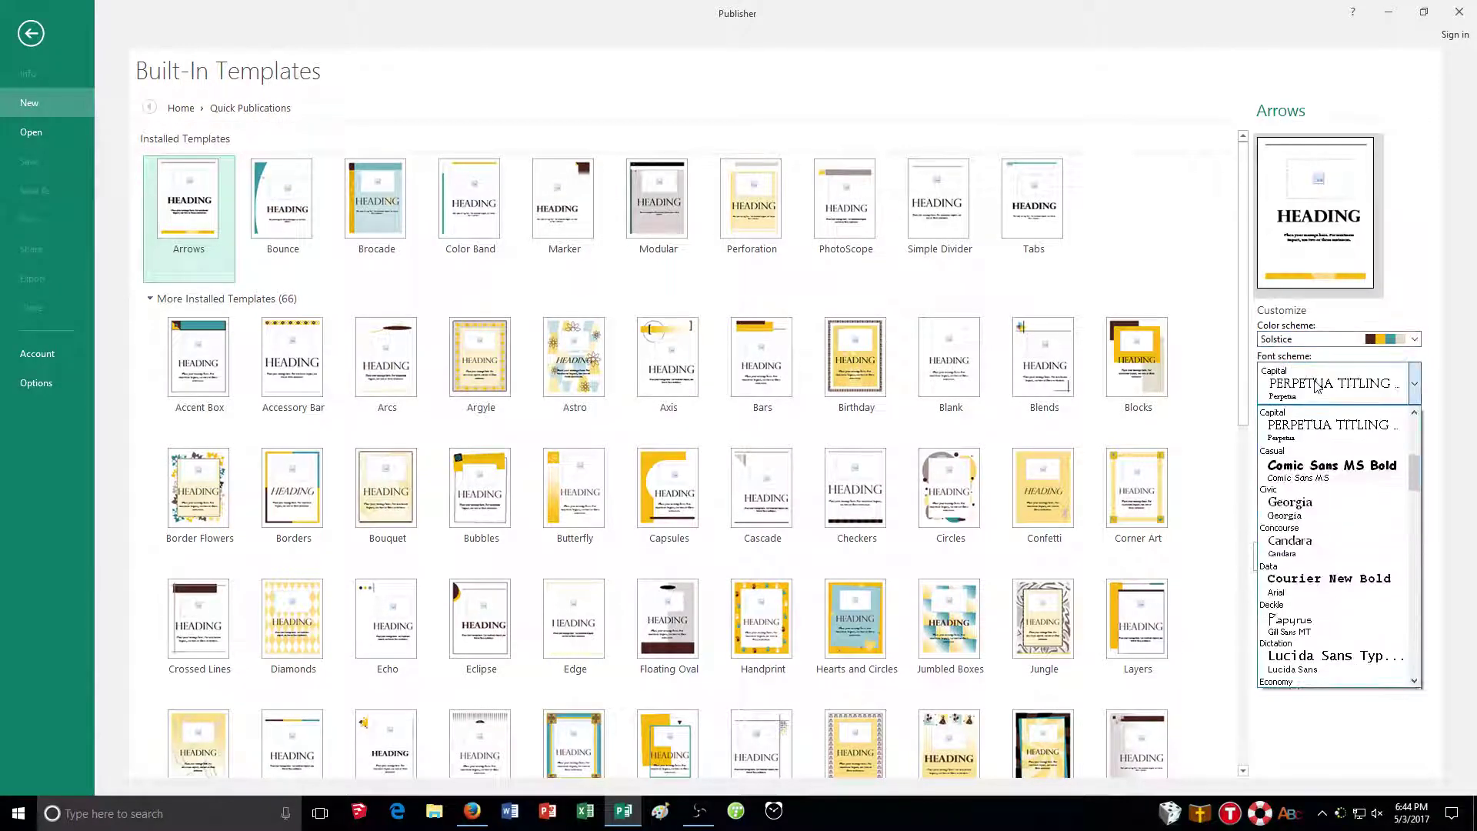
{"action": "scroll", "coordinate": [1323, 529], "scroll_direction": "down", "scroll_amount": 15}
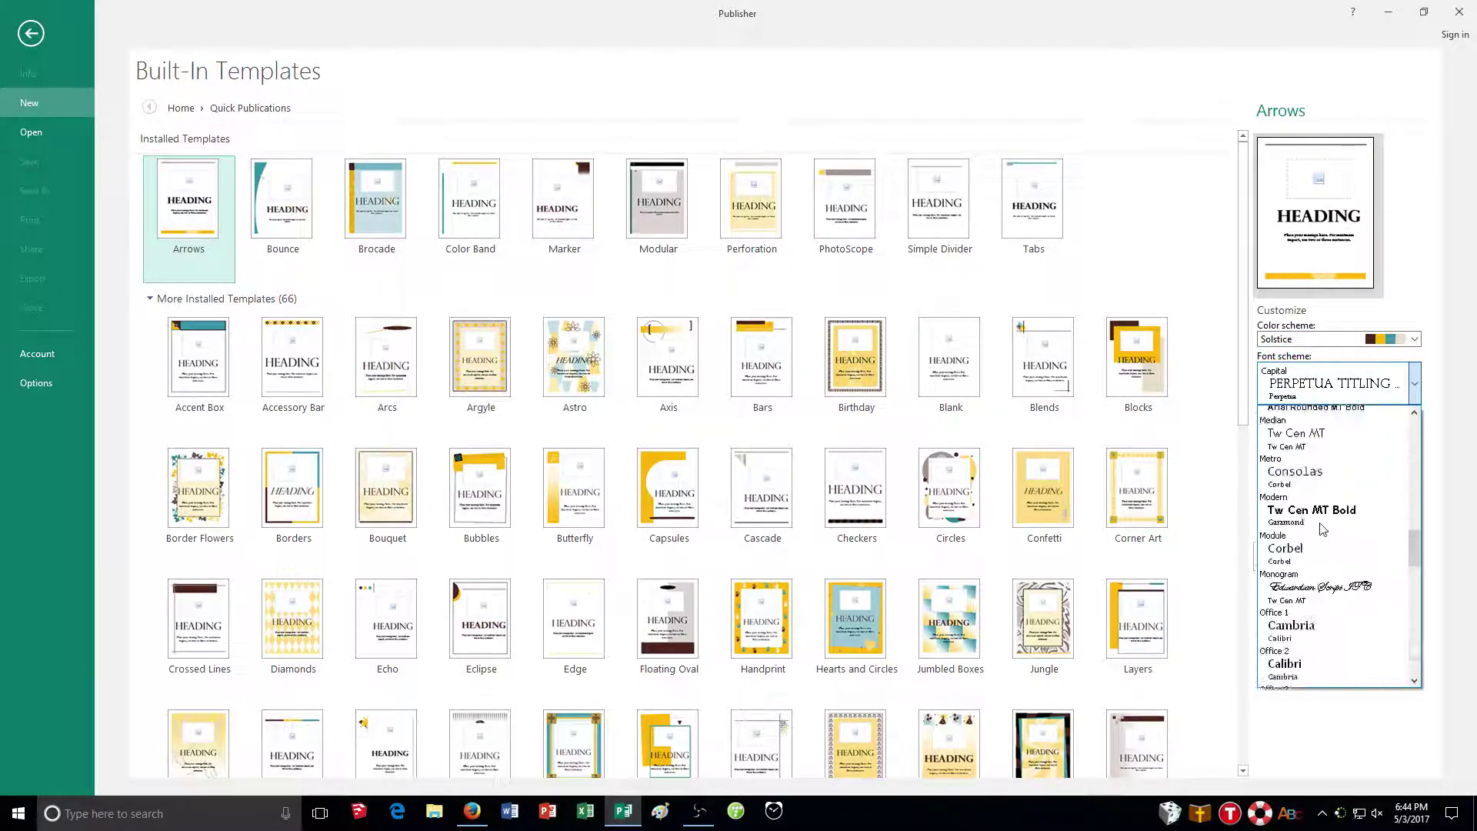
{"action": "scroll", "coordinate": [1323, 508], "scroll_direction": "down", "scroll_amount": 3}
{"action": "left_click", "coordinate": [1322, 394]}
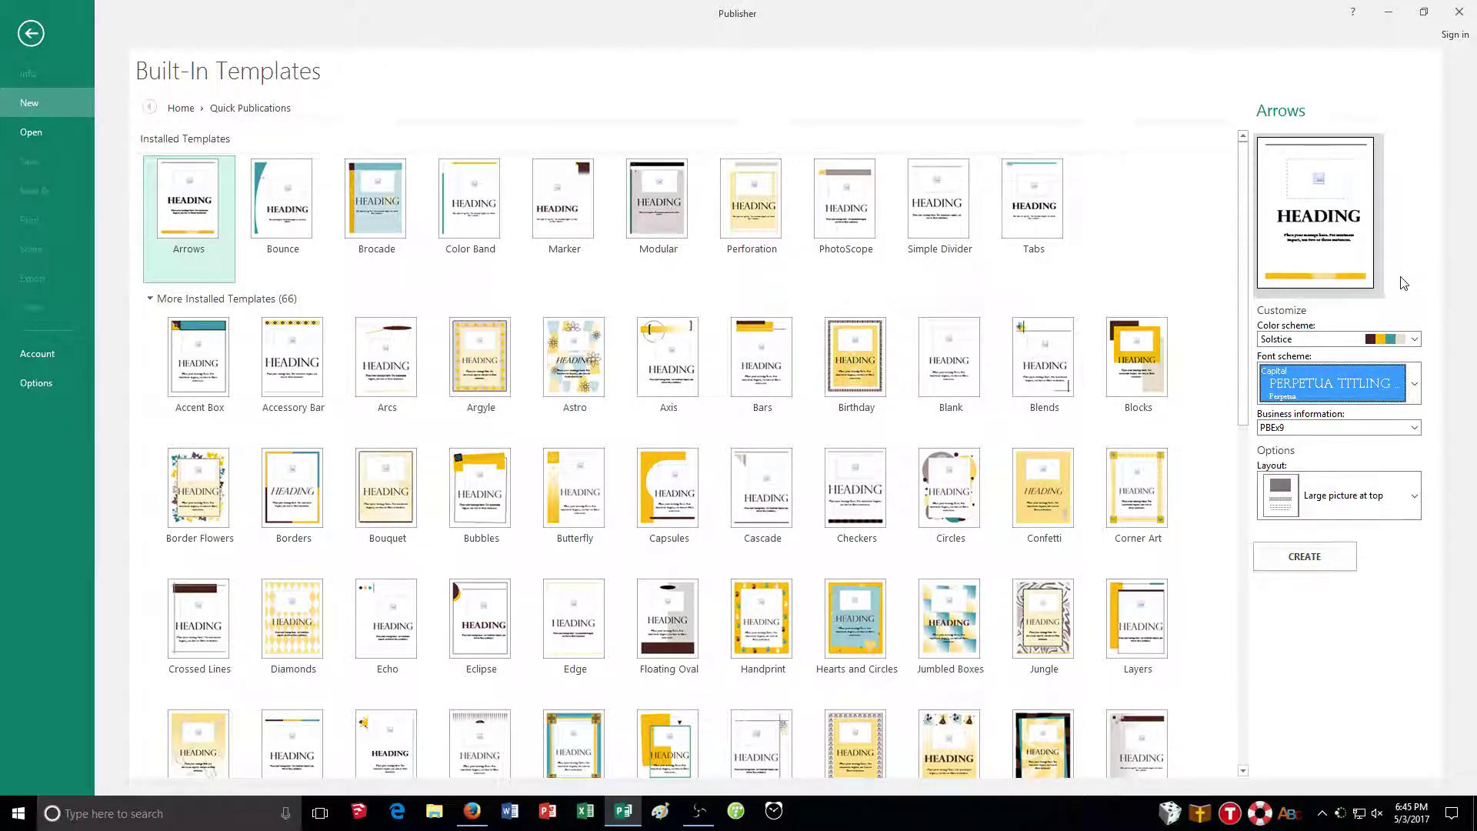
Return to the start screen and reopen the Built-In Quick Publications templates
{"action": "left_click", "coordinate": [177, 111]}
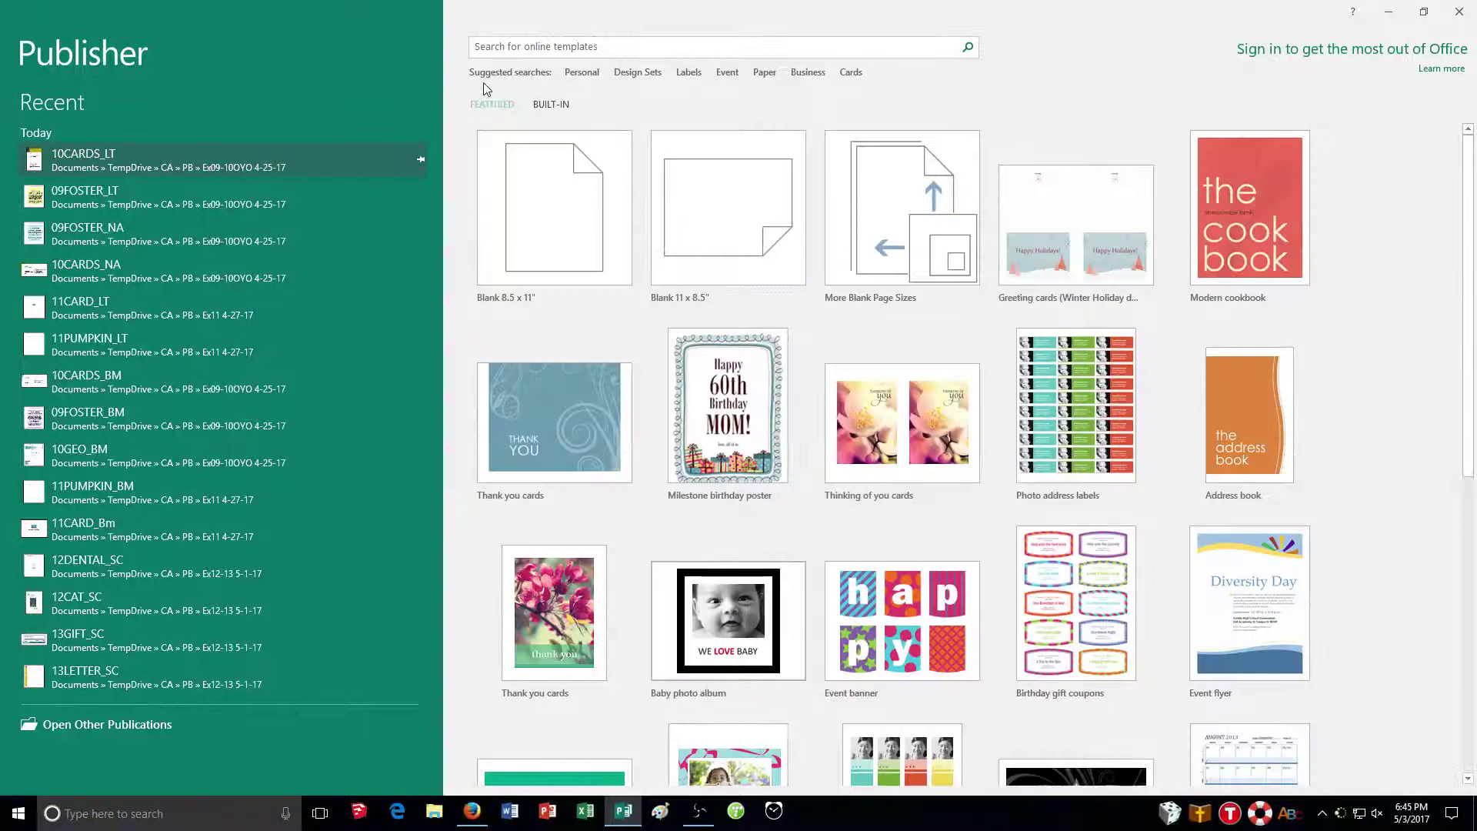
{"action": "left_click", "coordinate": [549, 111]}
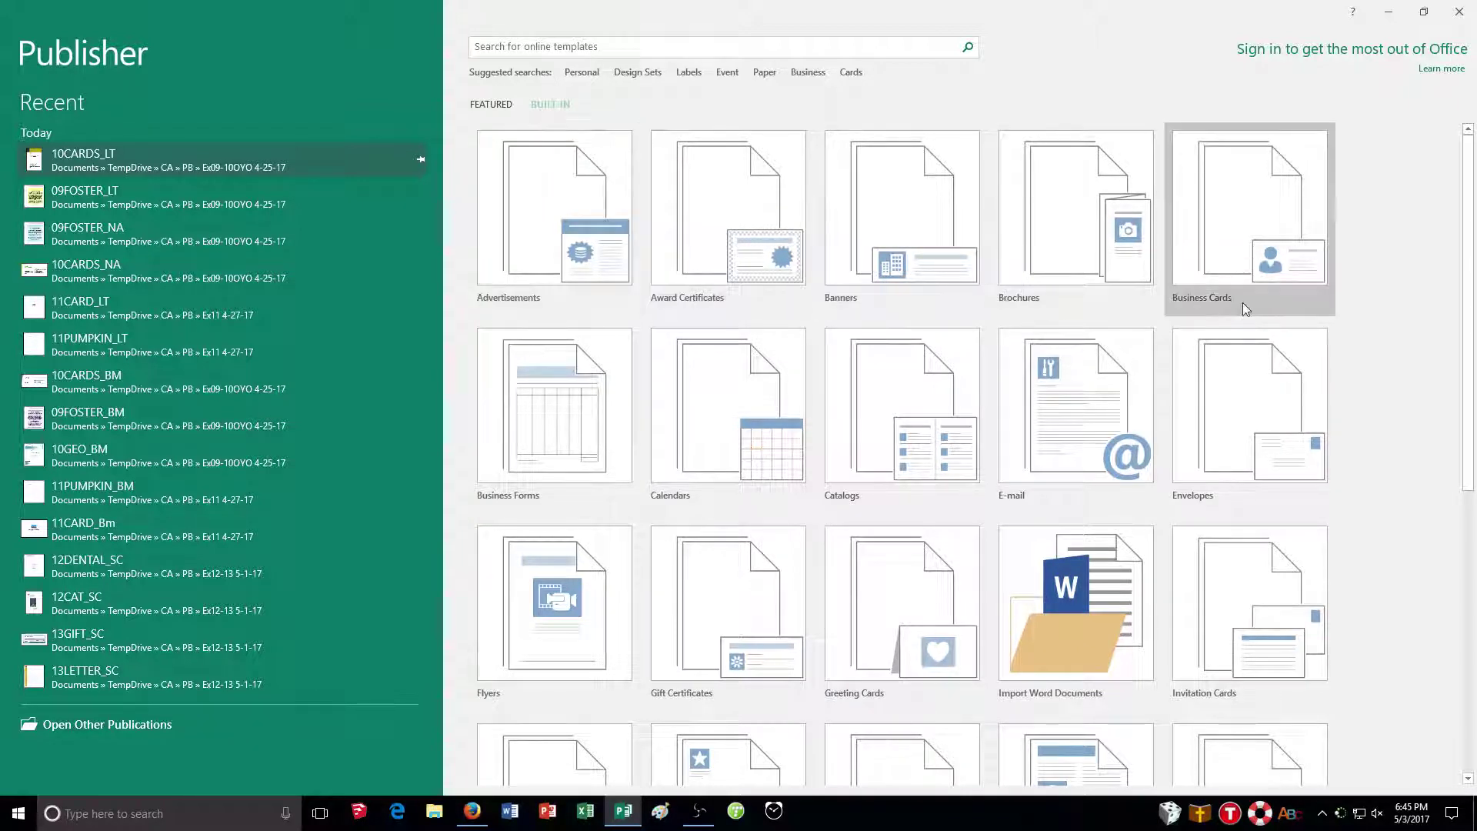
{"action": "scroll", "coordinate": [783, 283], "scroll_direction": "down", "scroll_amount": 2}
{"action": "scroll", "coordinate": [783, 283], "scroll_direction": "down", "scroll_amount": 4}
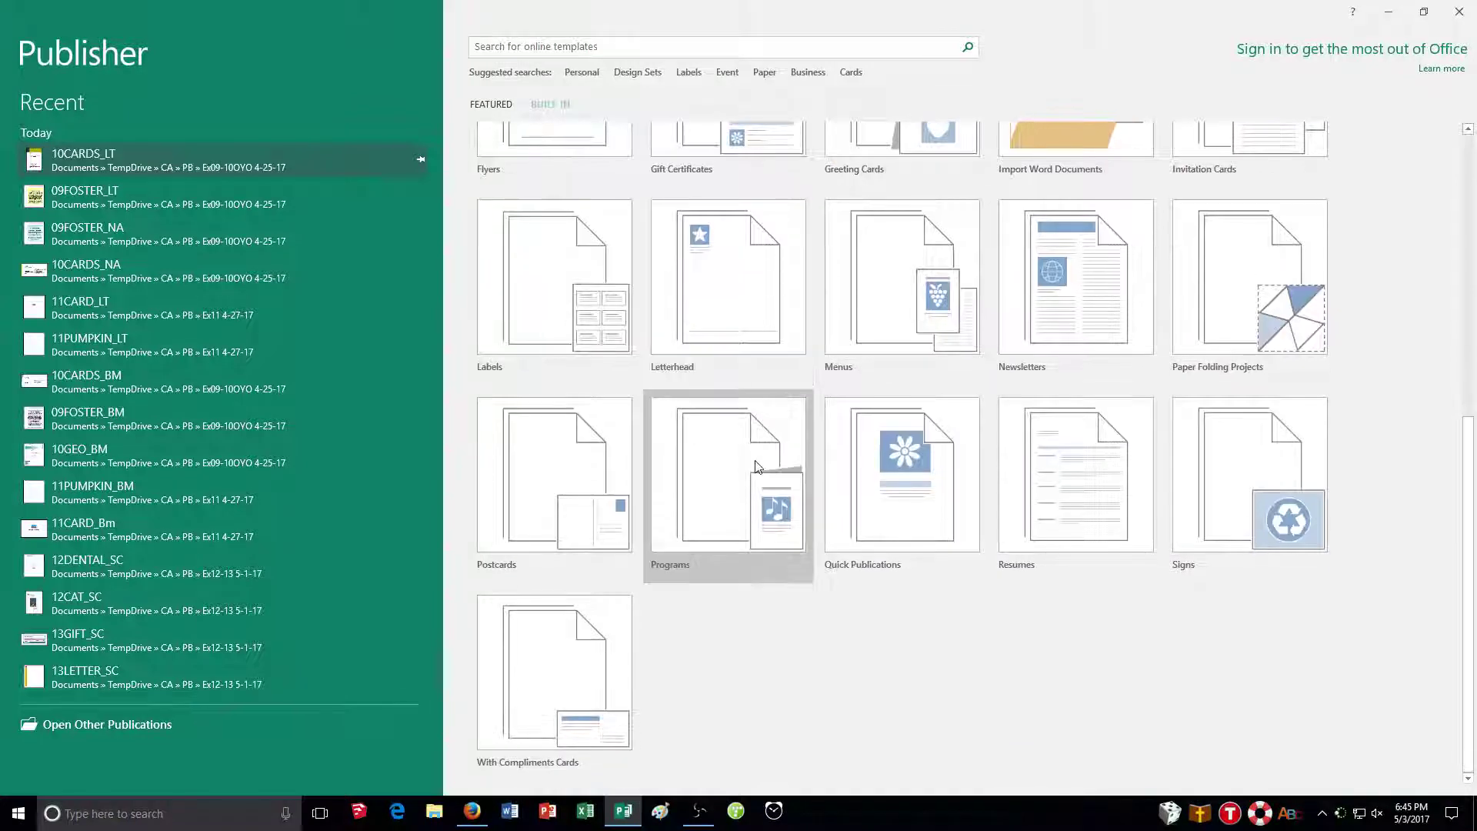
{"action": "left_click", "coordinate": [910, 528]}
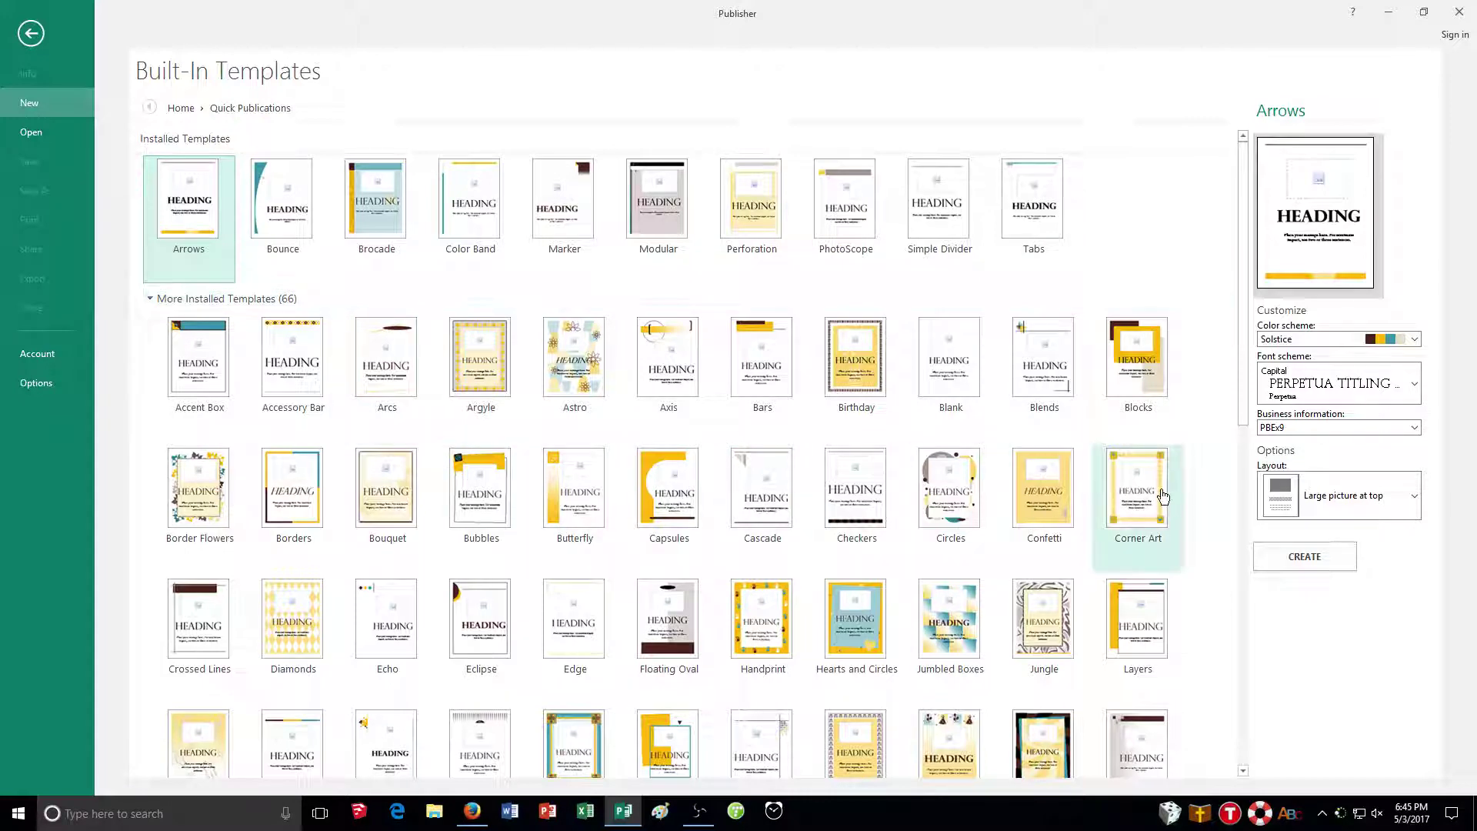
Select the Bounce template and apply the Citrus colour scheme
{"action": "left_click", "coordinate": [270, 229]}
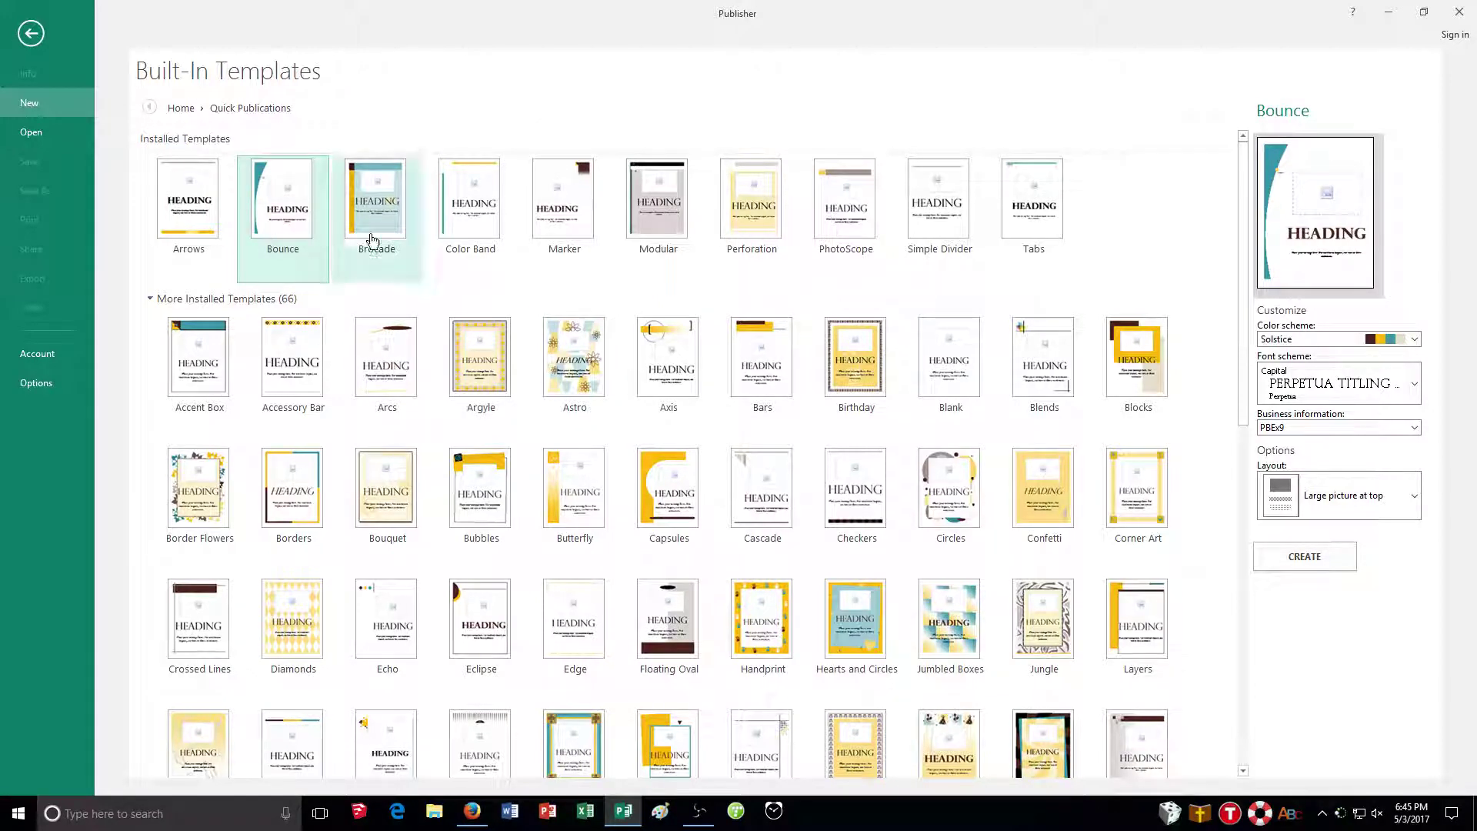
{"action": "left_click", "coordinate": [1332, 340]}
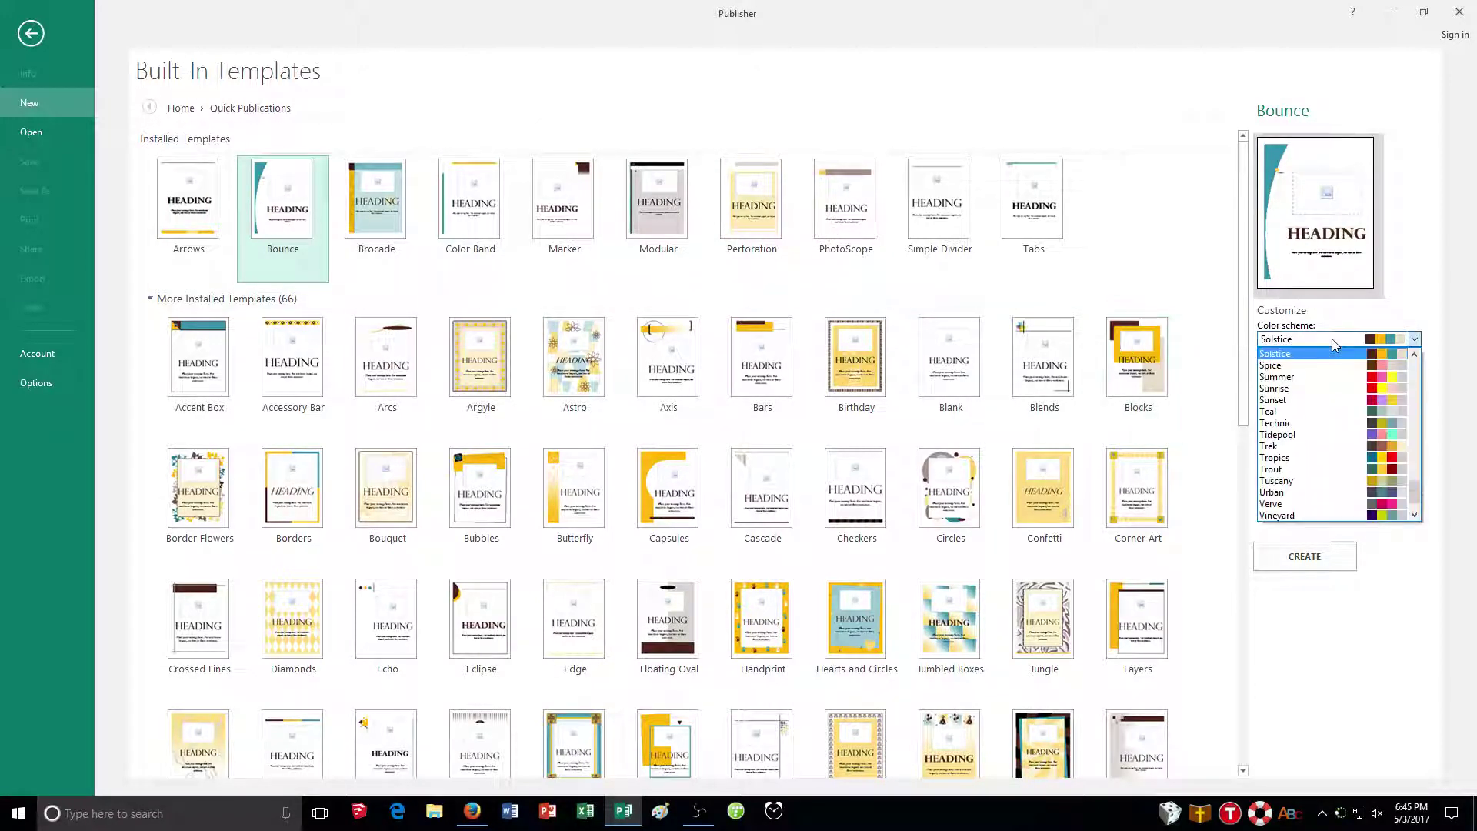
{"action": "scroll", "coordinate": [1371, 474], "scroll_direction": "up", "scroll_amount": 8}
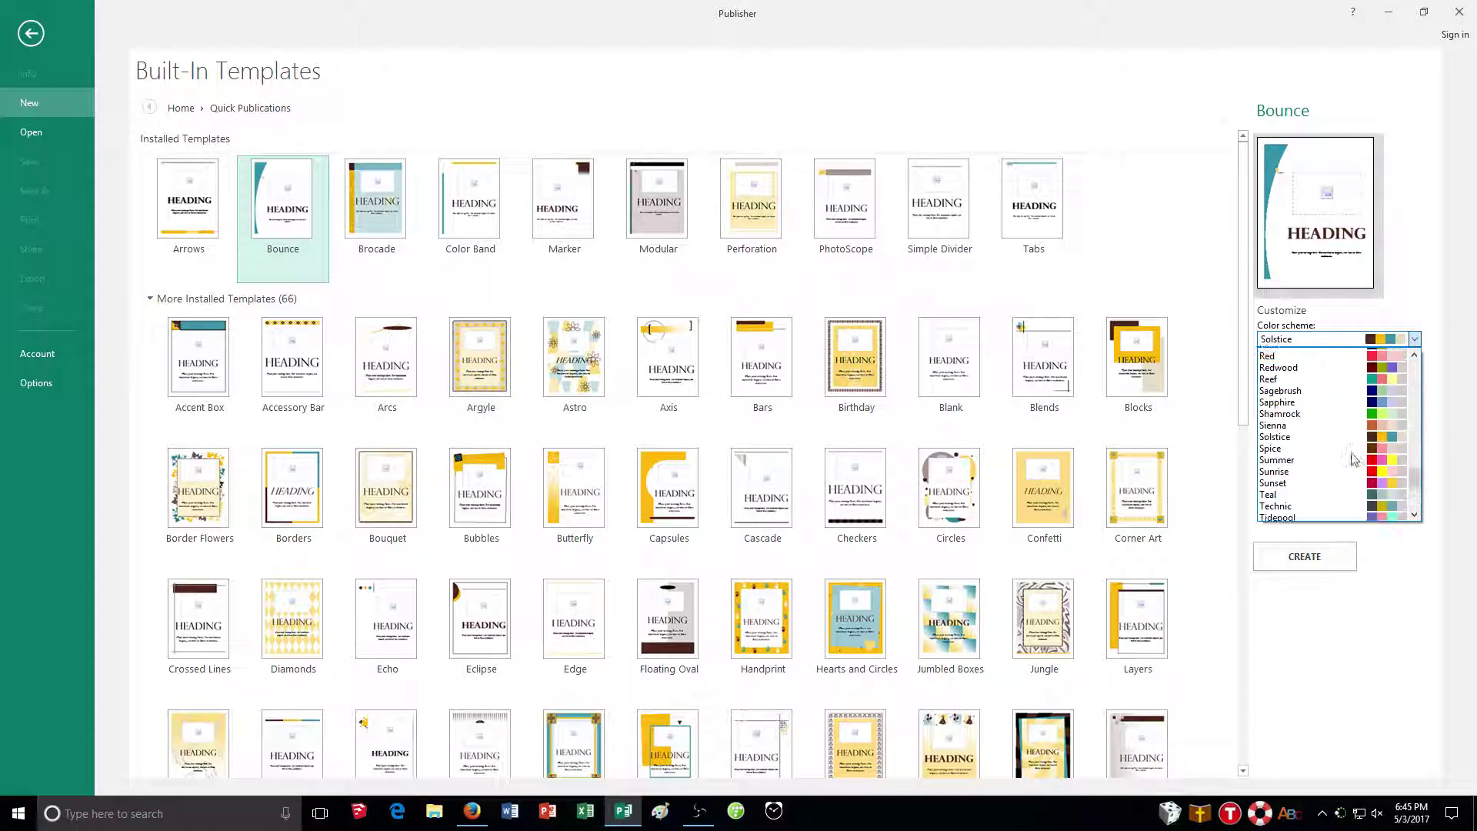
{"action": "scroll", "coordinate": [1362, 465], "scroll_direction": "up", "scroll_amount": 12}
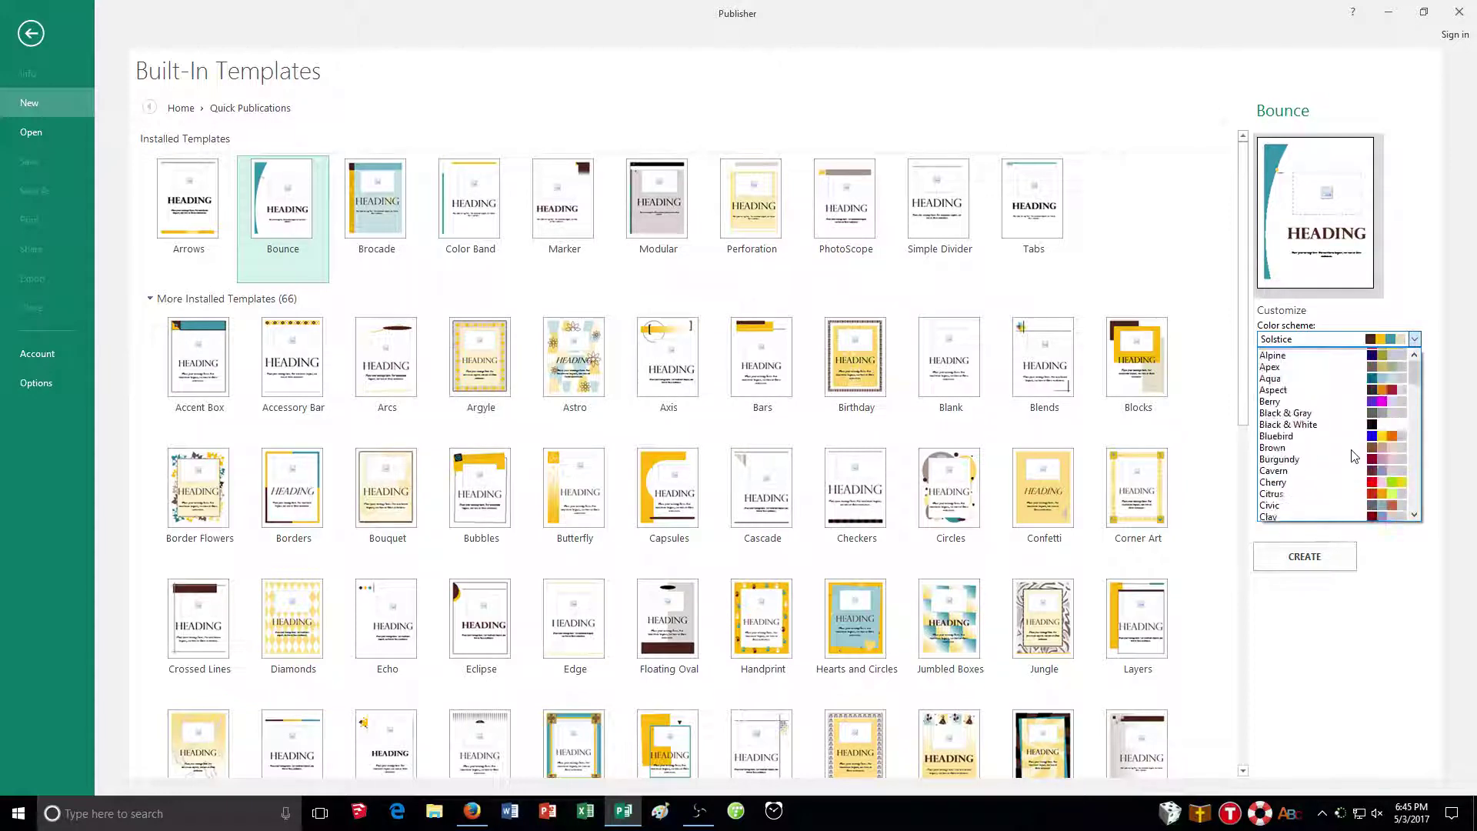
{"action": "scroll", "coordinate": [1354, 456], "scroll_direction": "down", "scroll_amount": 2}
{"action": "left_click", "coordinate": [1313, 432]}
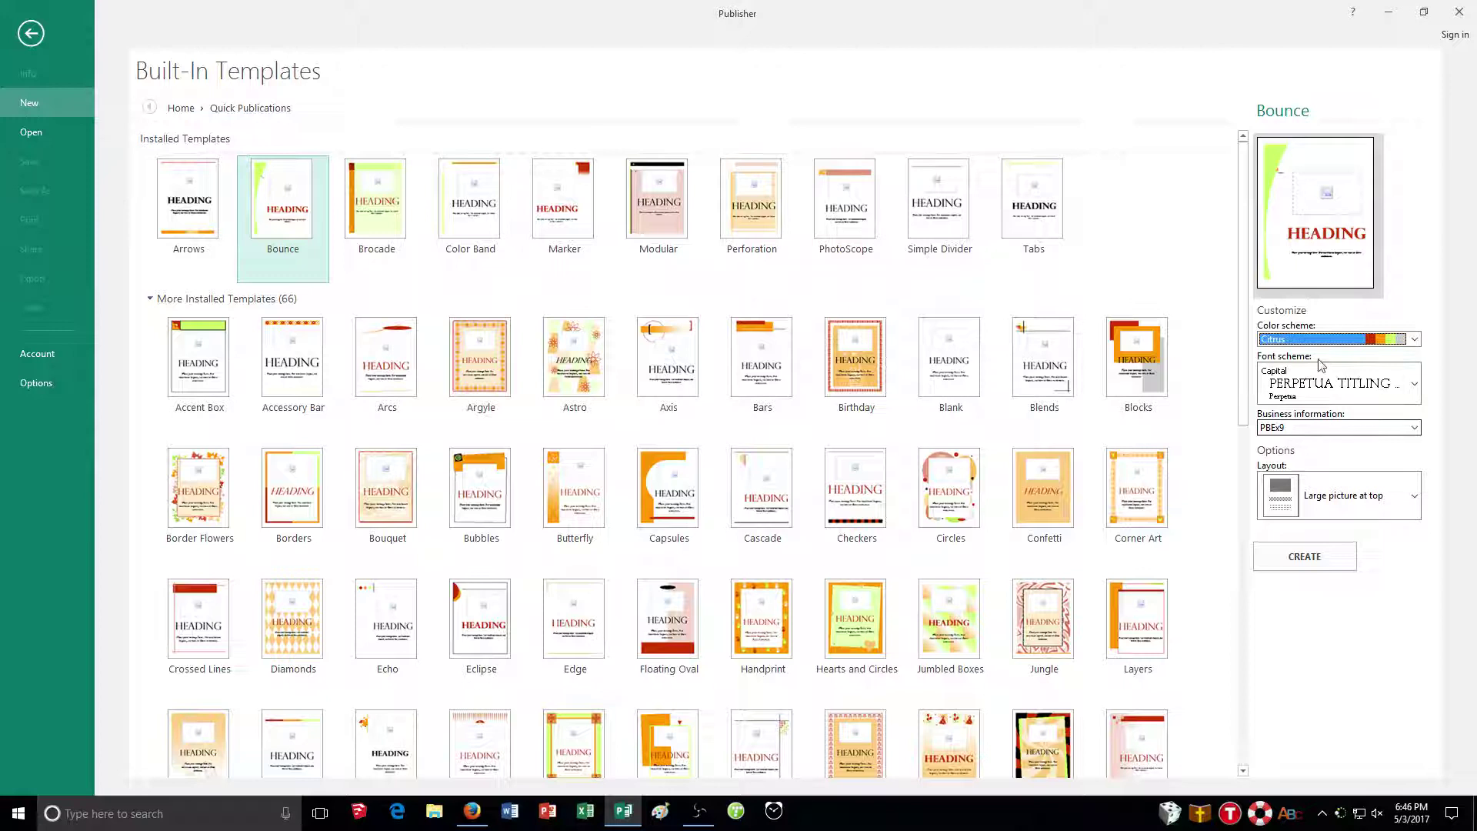
Set the font scheme to Basis (Arial Bold)
{"action": "left_click", "coordinate": [1345, 391]}
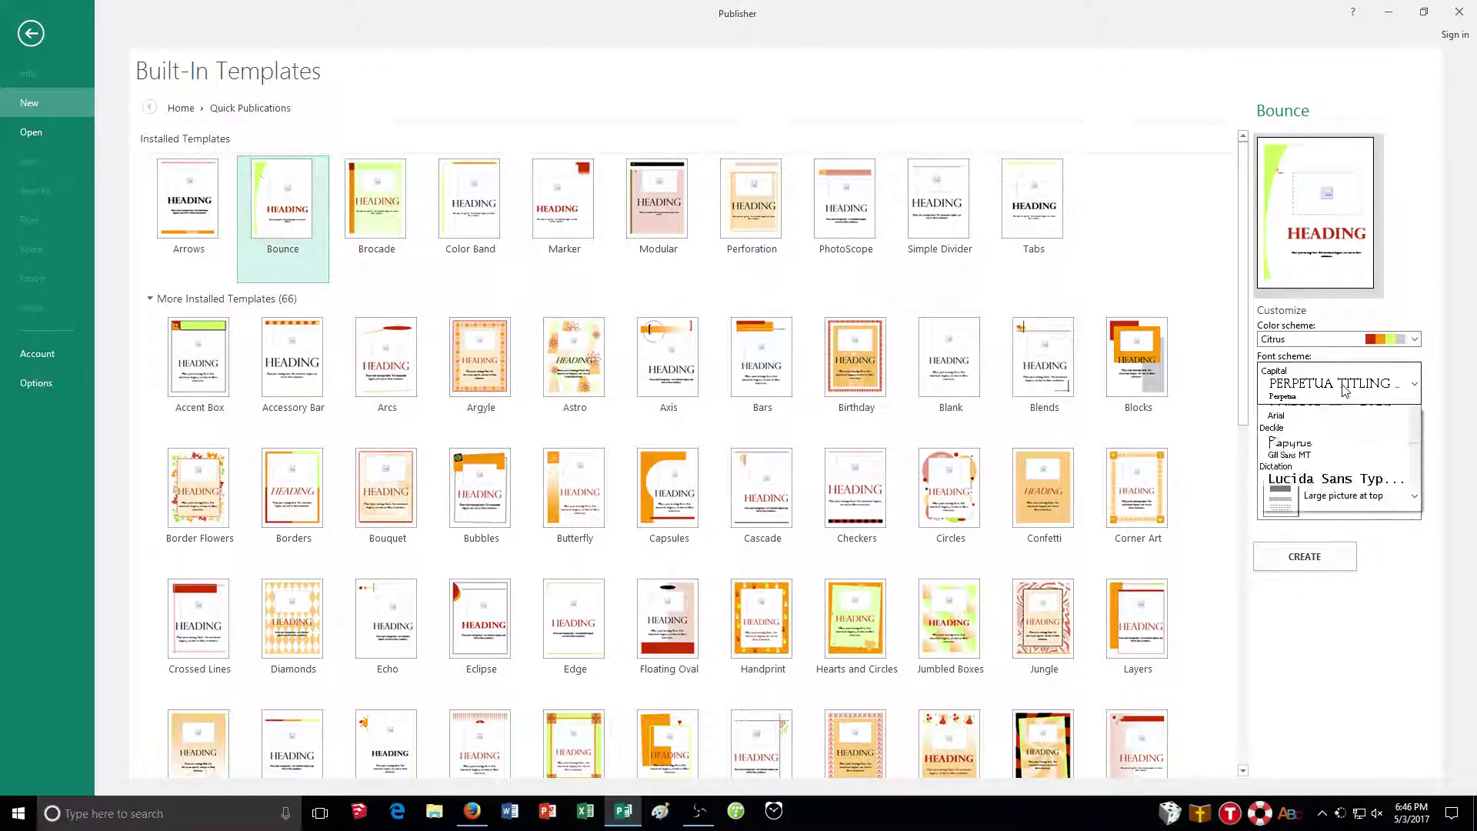
{"action": "scroll", "coordinate": [1345, 512], "scroll_direction": "up", "scroll_amount": 5}
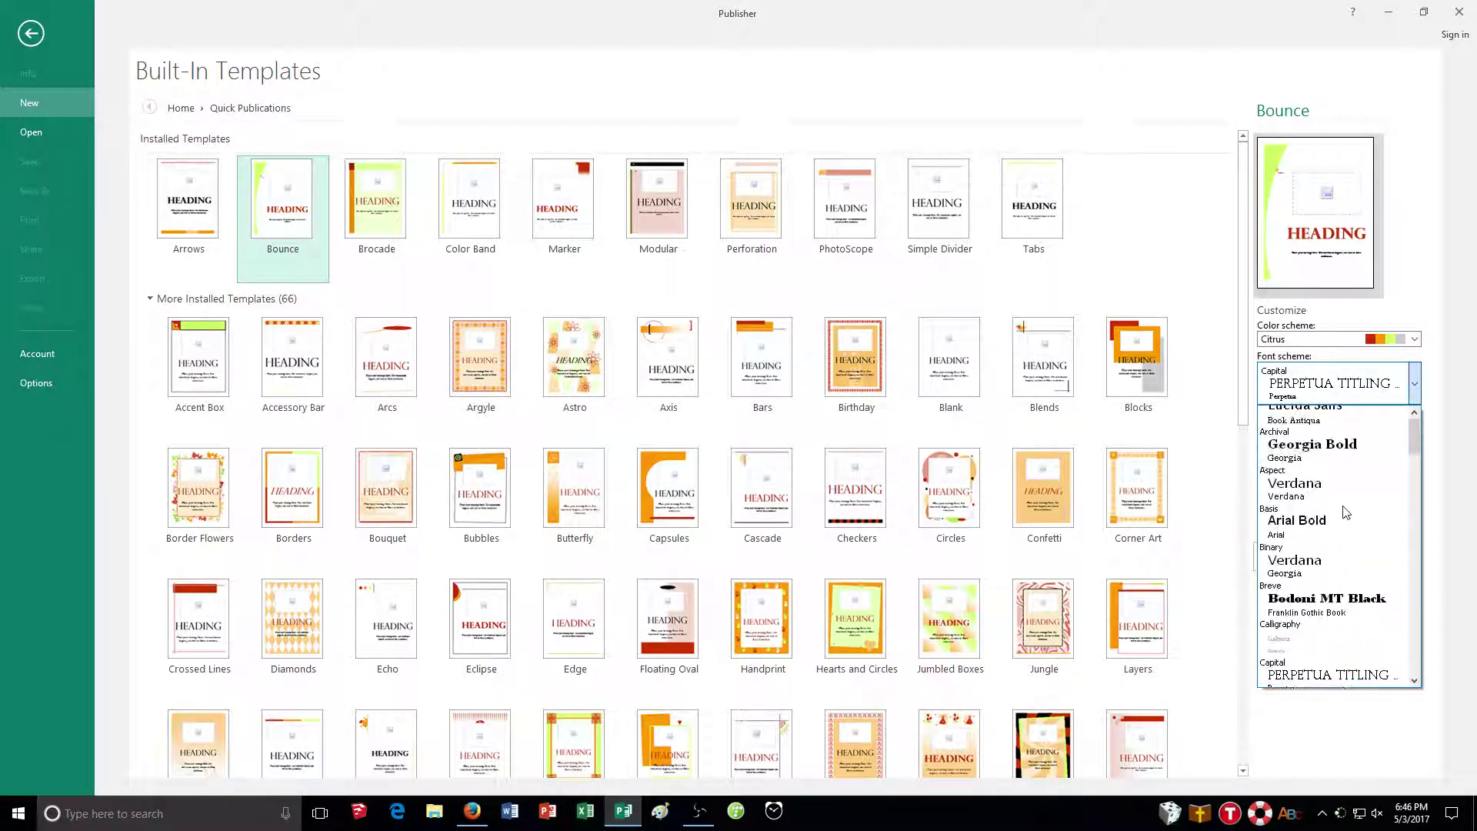
{"action": "left_click", "coordinate": [1325, 596]}
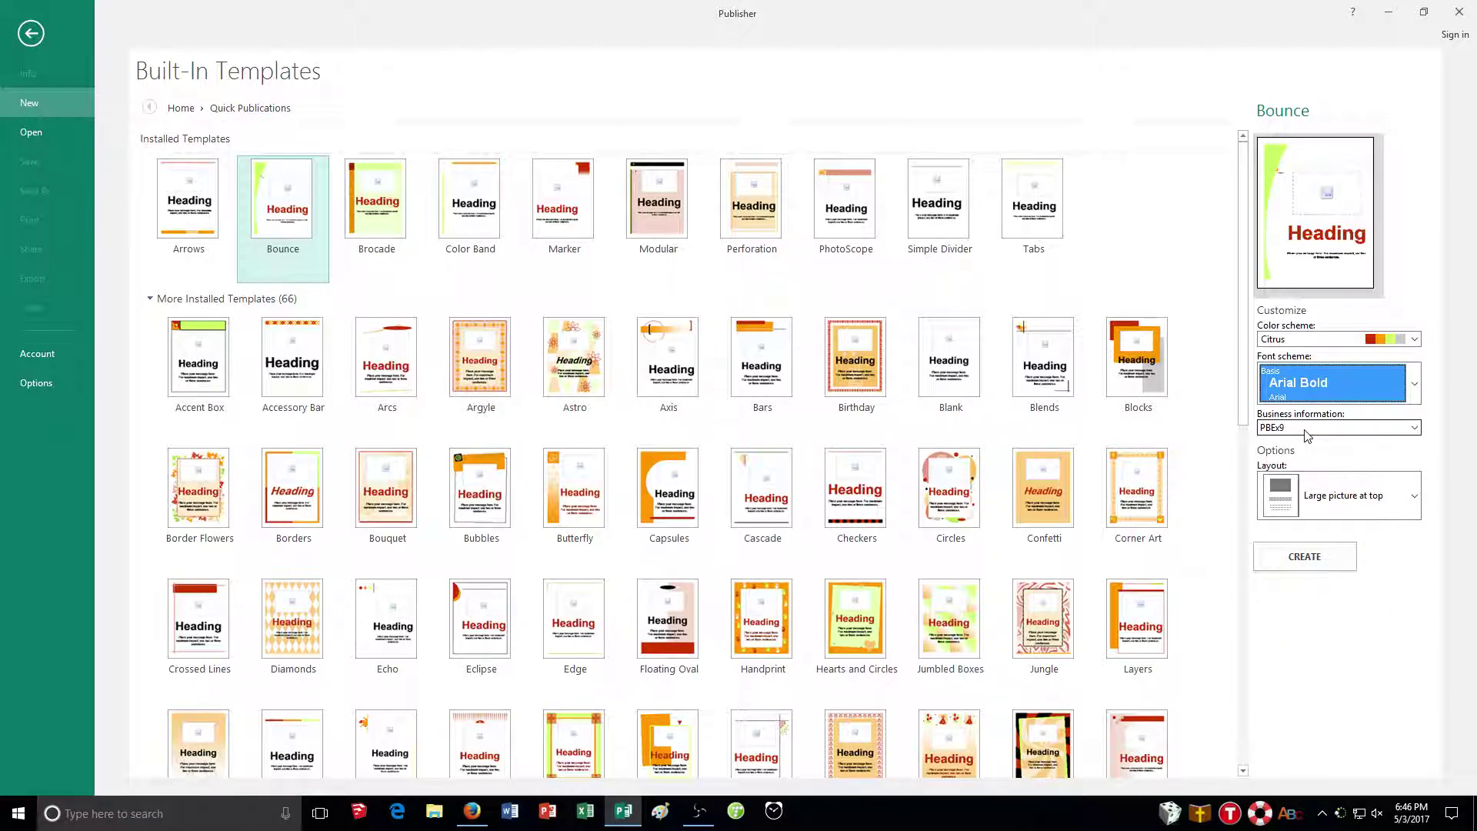
Choose the No picture layout for Bounce
{"action": "left_click", "coordinate": [1414, 499]}
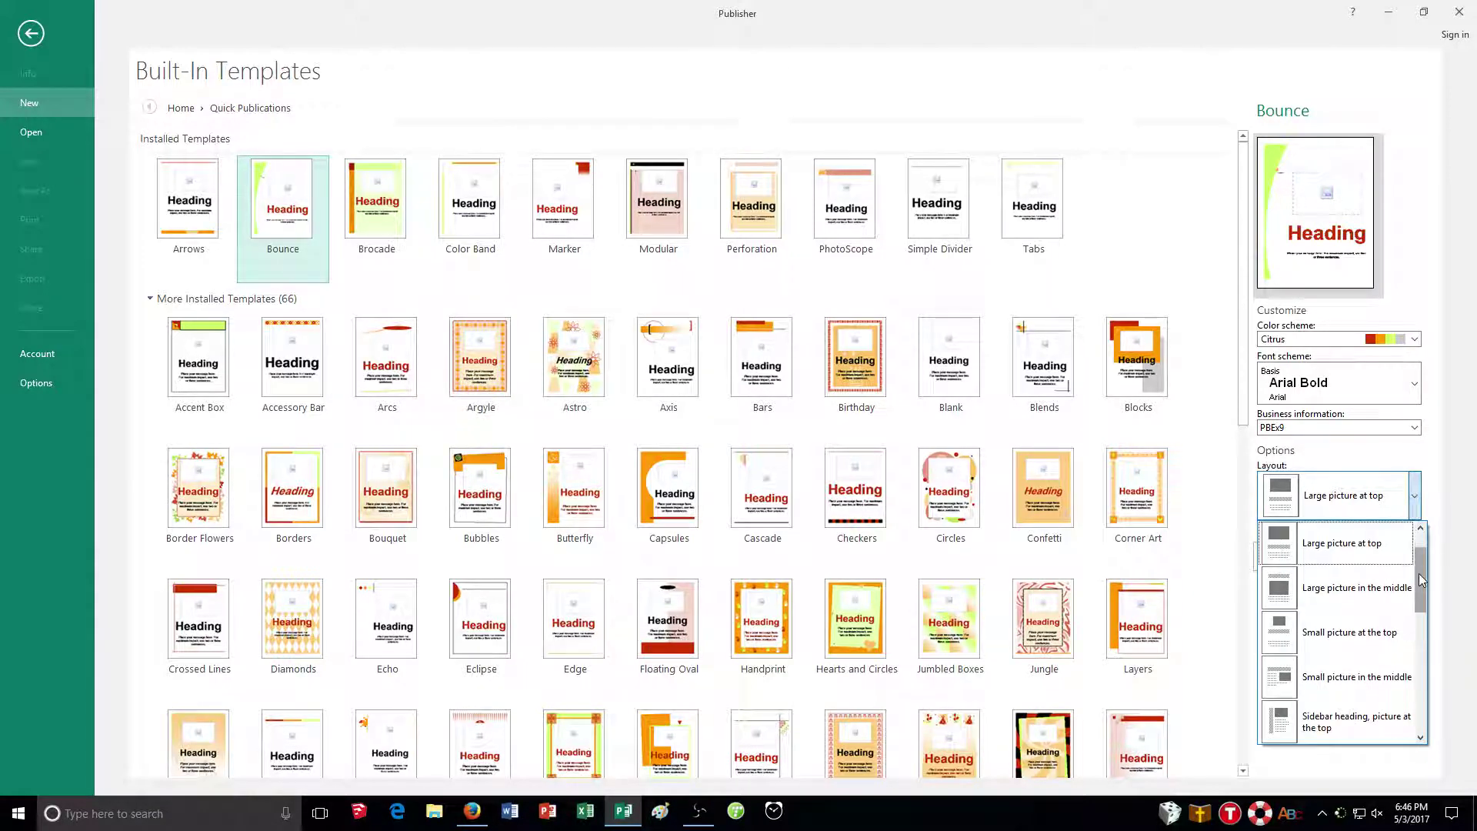
{"action": "scroll", "coordinate": [1412, 585], "scroll_direction": "down", "scroll_amount": 2}
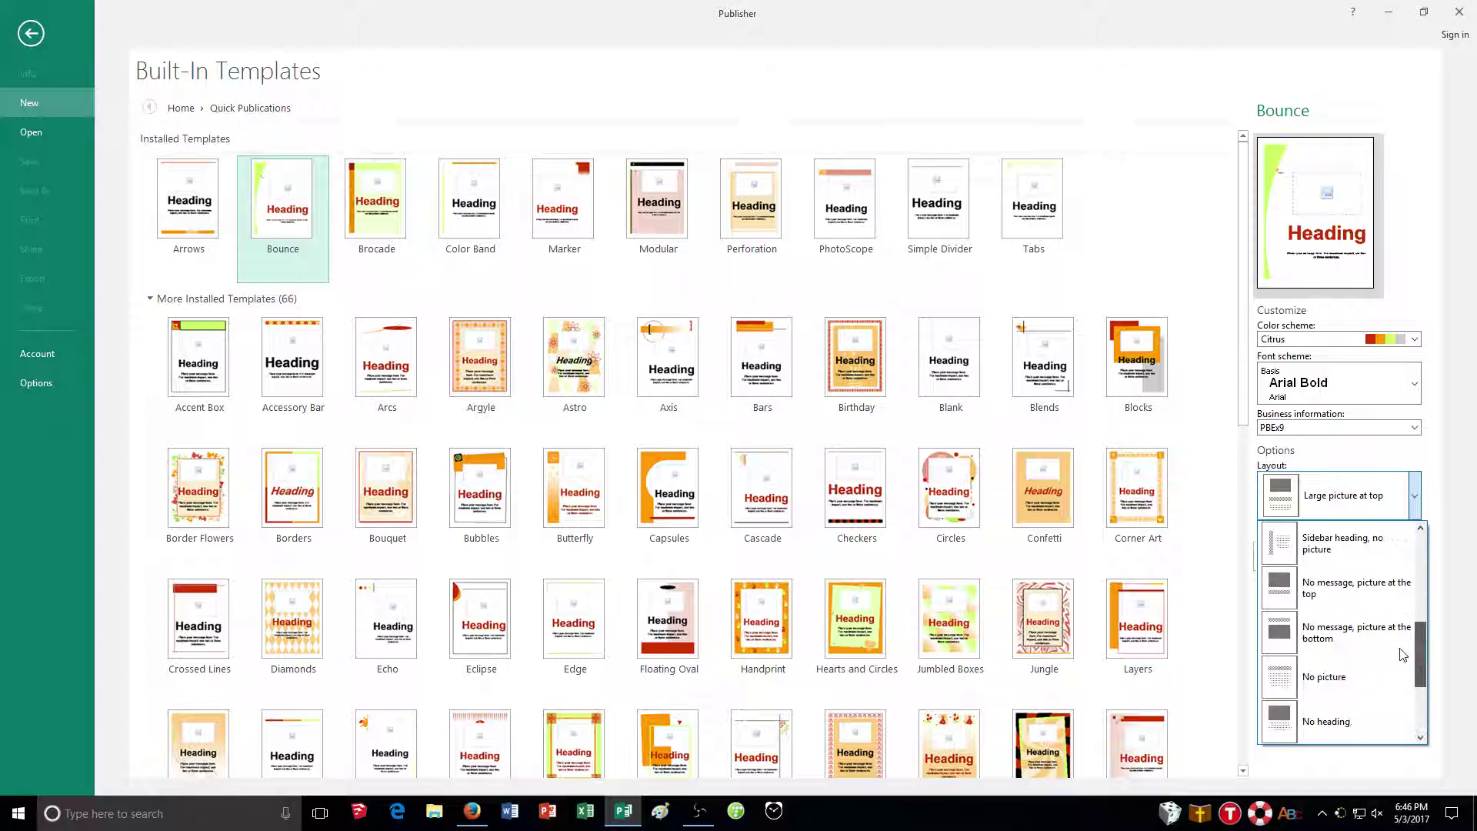
{"action": "scroll", "coordinate": [1403, 654], "scroll_direction": "down", "scroll_amount": 1}
{"action": "scroll", "coordinate": [1403, 674], "scroll_direction": "down", "scroll_amount": 1}
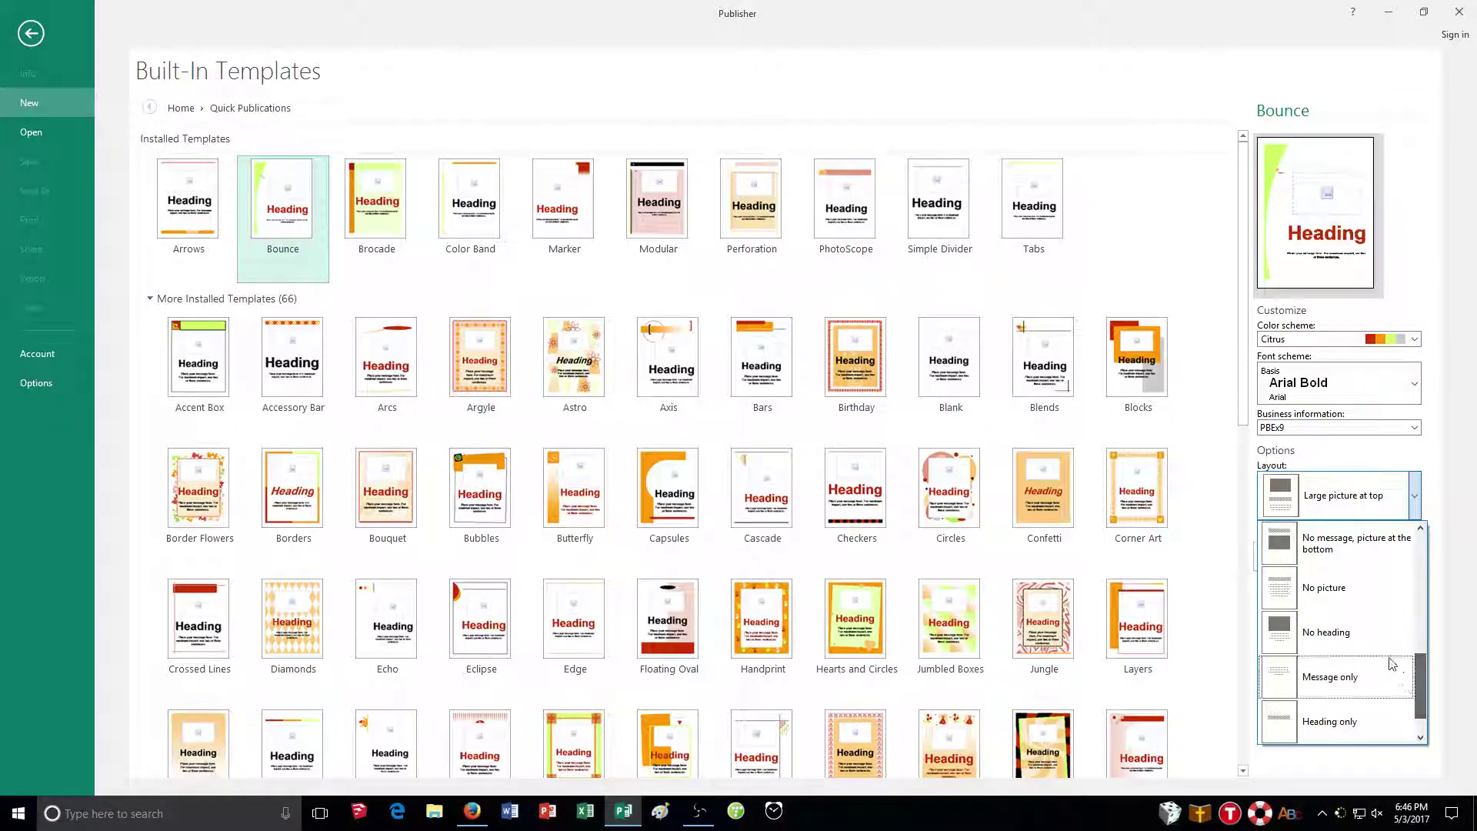
{"action": "left_click", "coordinate": [1306, 598]}
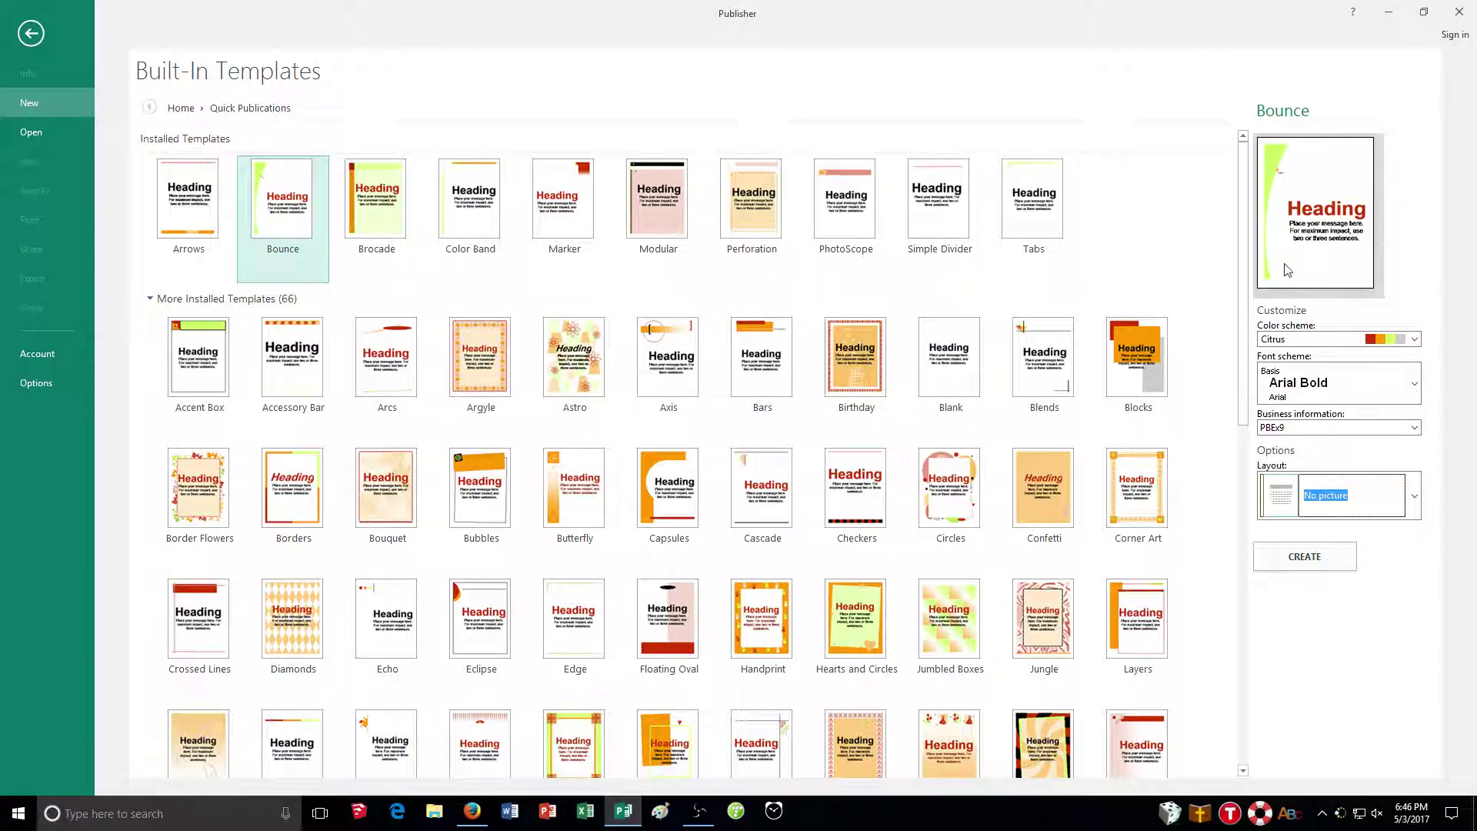
Create the Citrus, Basis-font Bounce publication and save it to PB as 01GEO.pub_CR
{"action": "left_click", "coordinate": [1305, 556]}
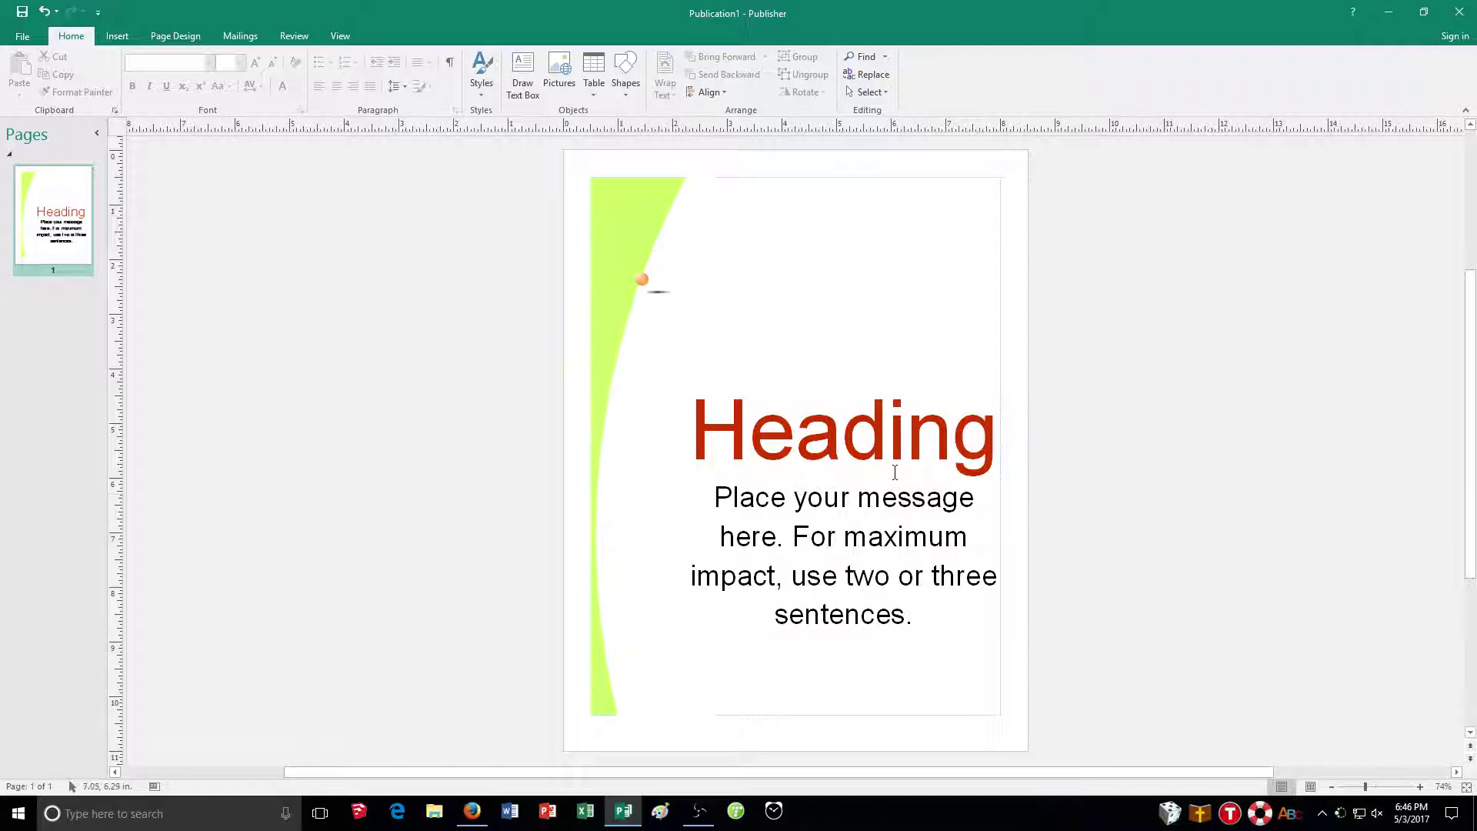
{"action": "left_click", "coordinate": [12, 35]}
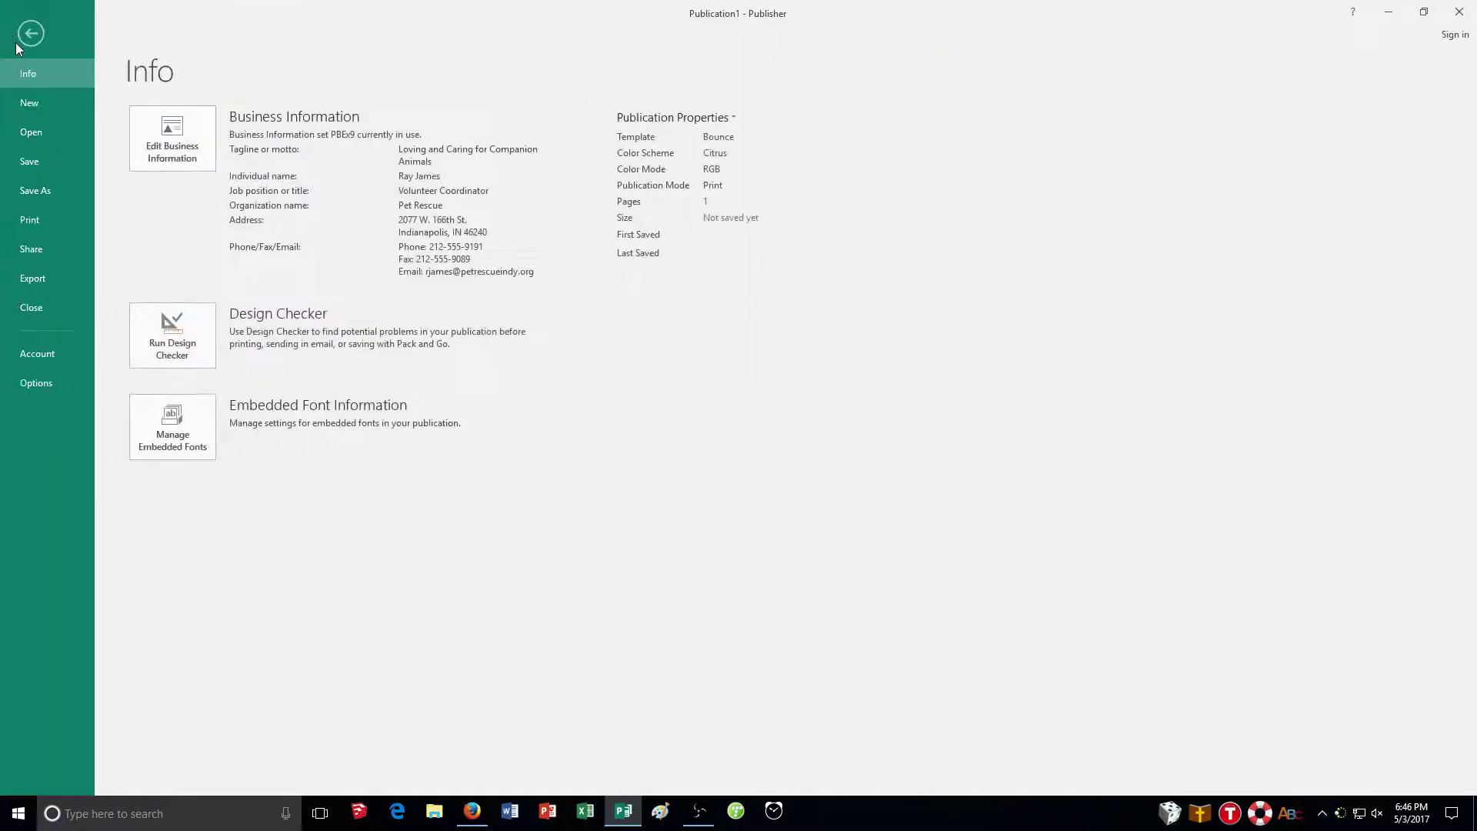
{"action": "left_click", "coordinate": [16, 43]}
{"action": "left_click", "coordinate": [14, 40]}
{"action": "left_click", "coordinate": [60, 194]}
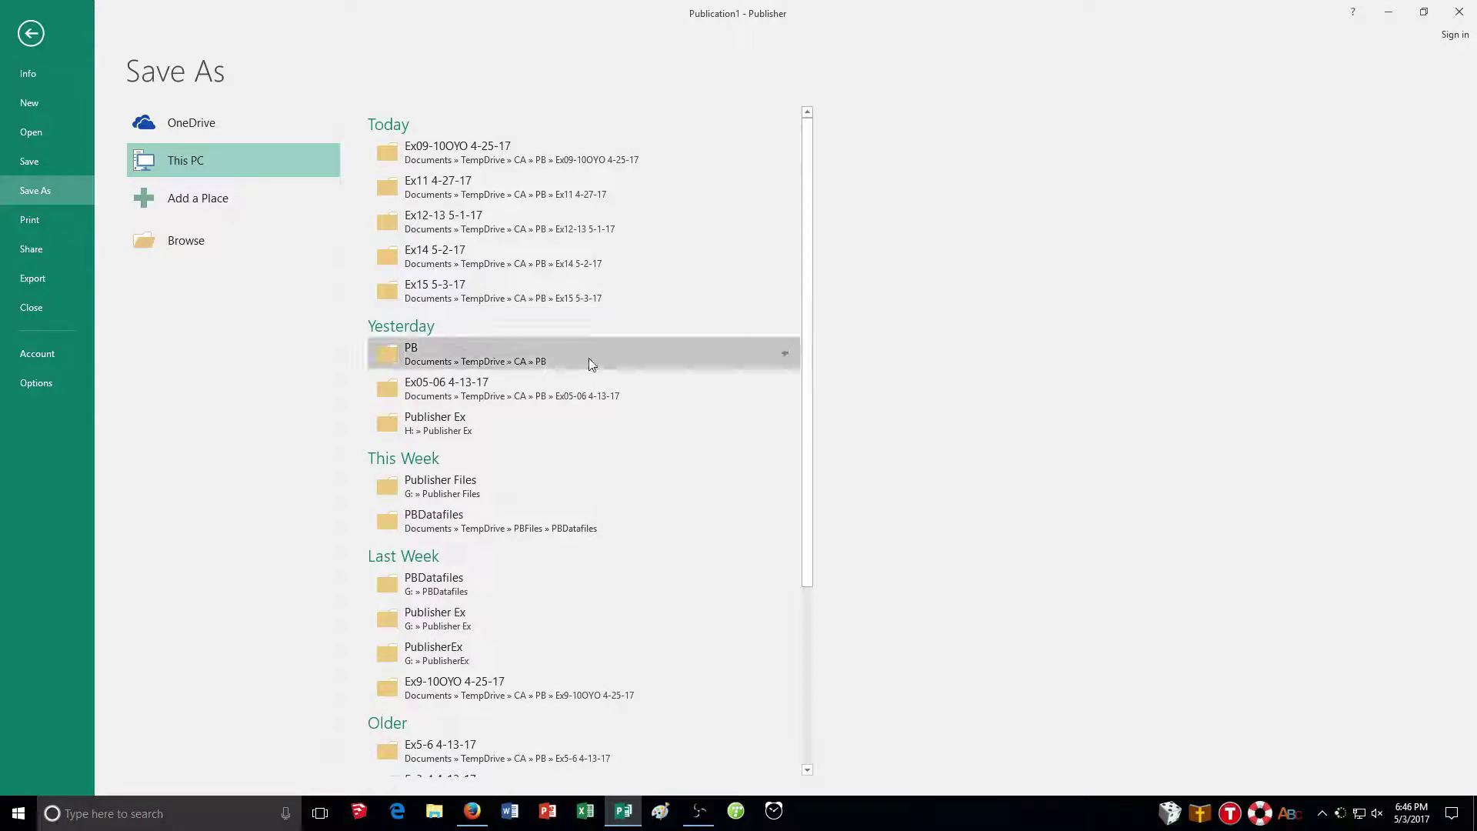
{"action": "left_click", "coordinate": [464, 354]}
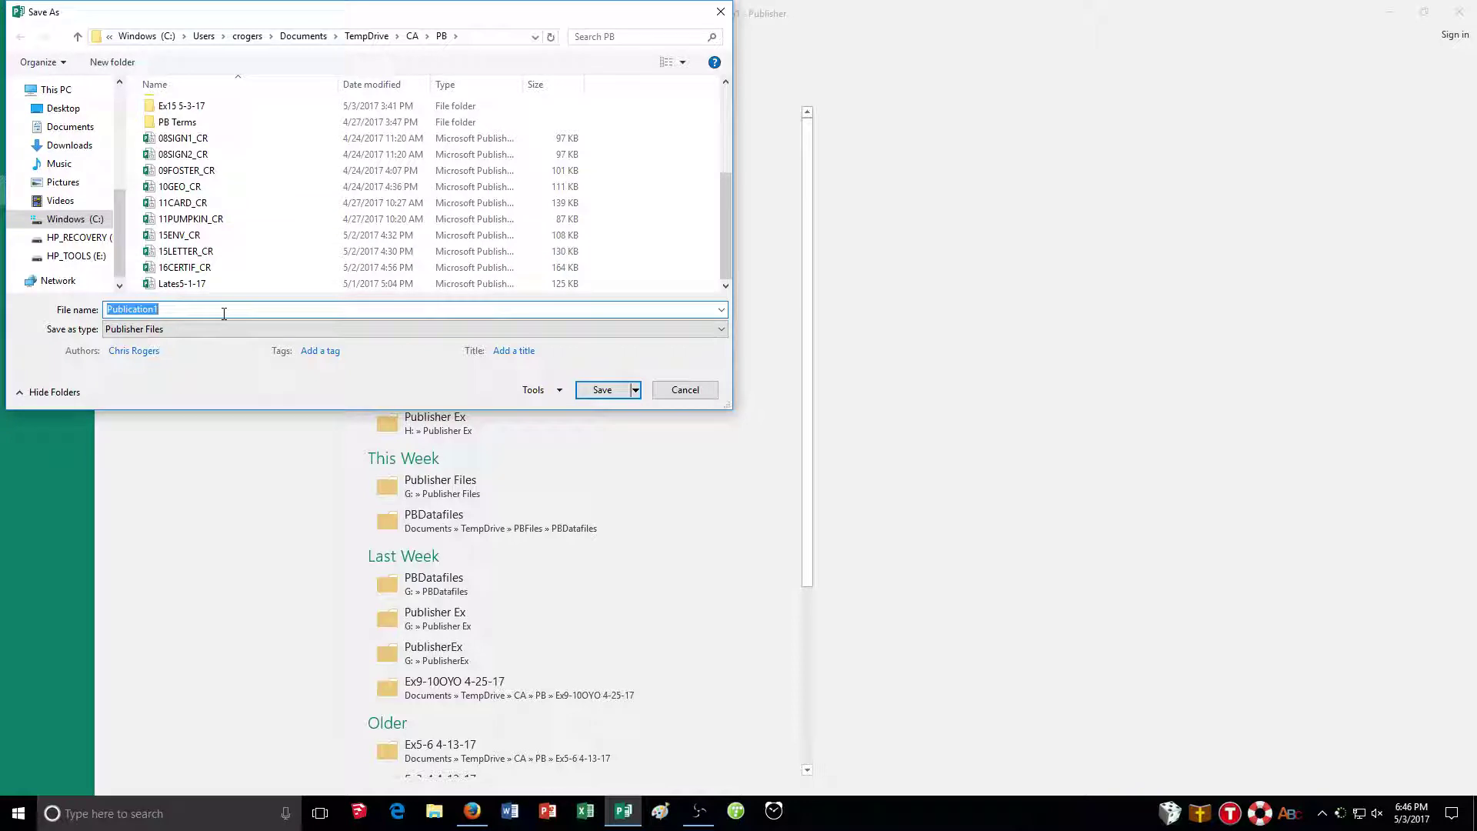
{"action": "type", "text": "01"}
{"action": "type", "text": "GEO.pub_CR"}
{"action": "key", "text": "Return"}
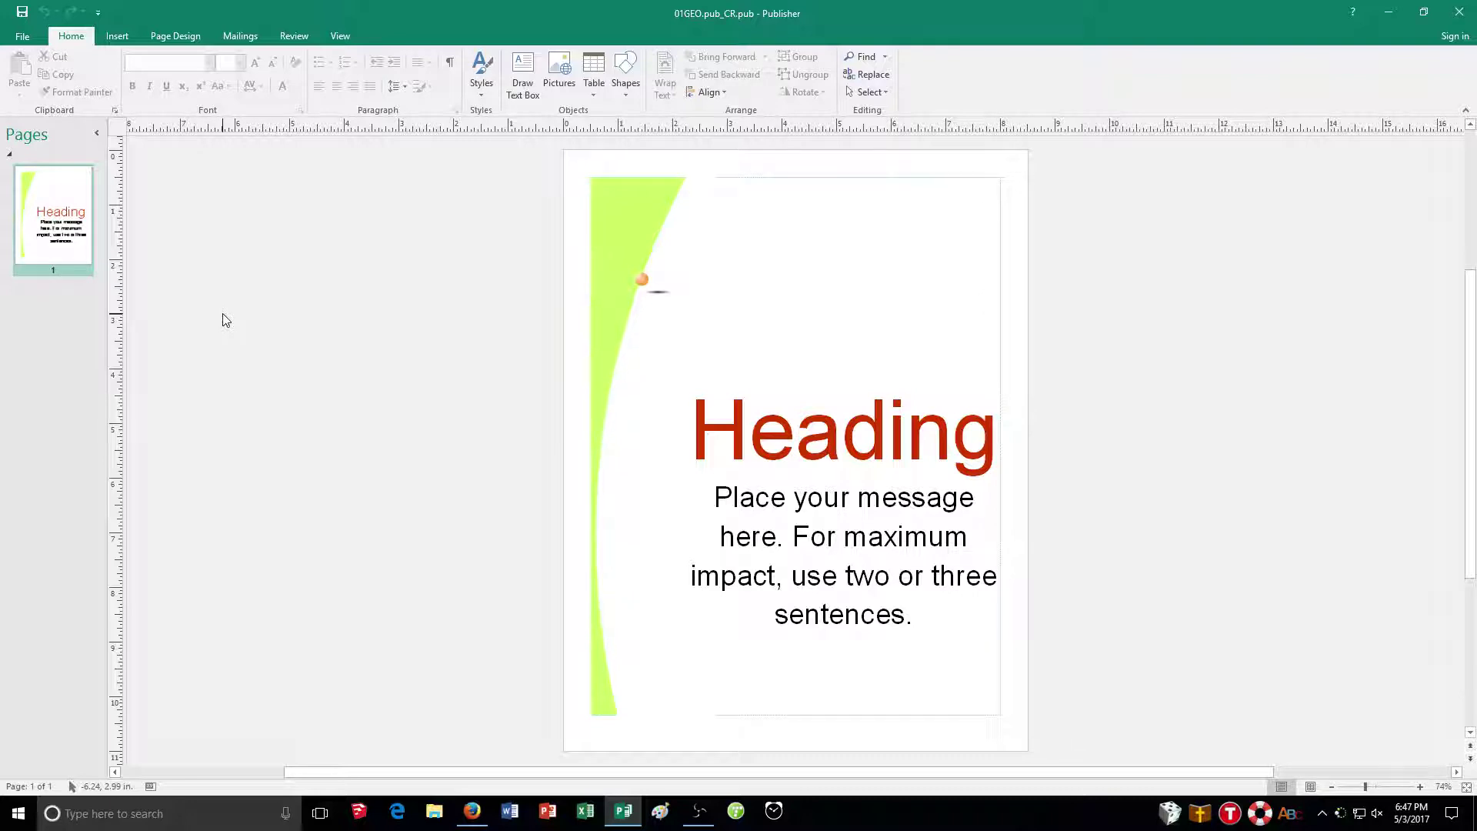
Start a new publication from File > New and list the Built-In categories
{"action": "left_click", "coordinate": [30, 35]}
{"action": "left_click", "coordinate": [38, 104]}
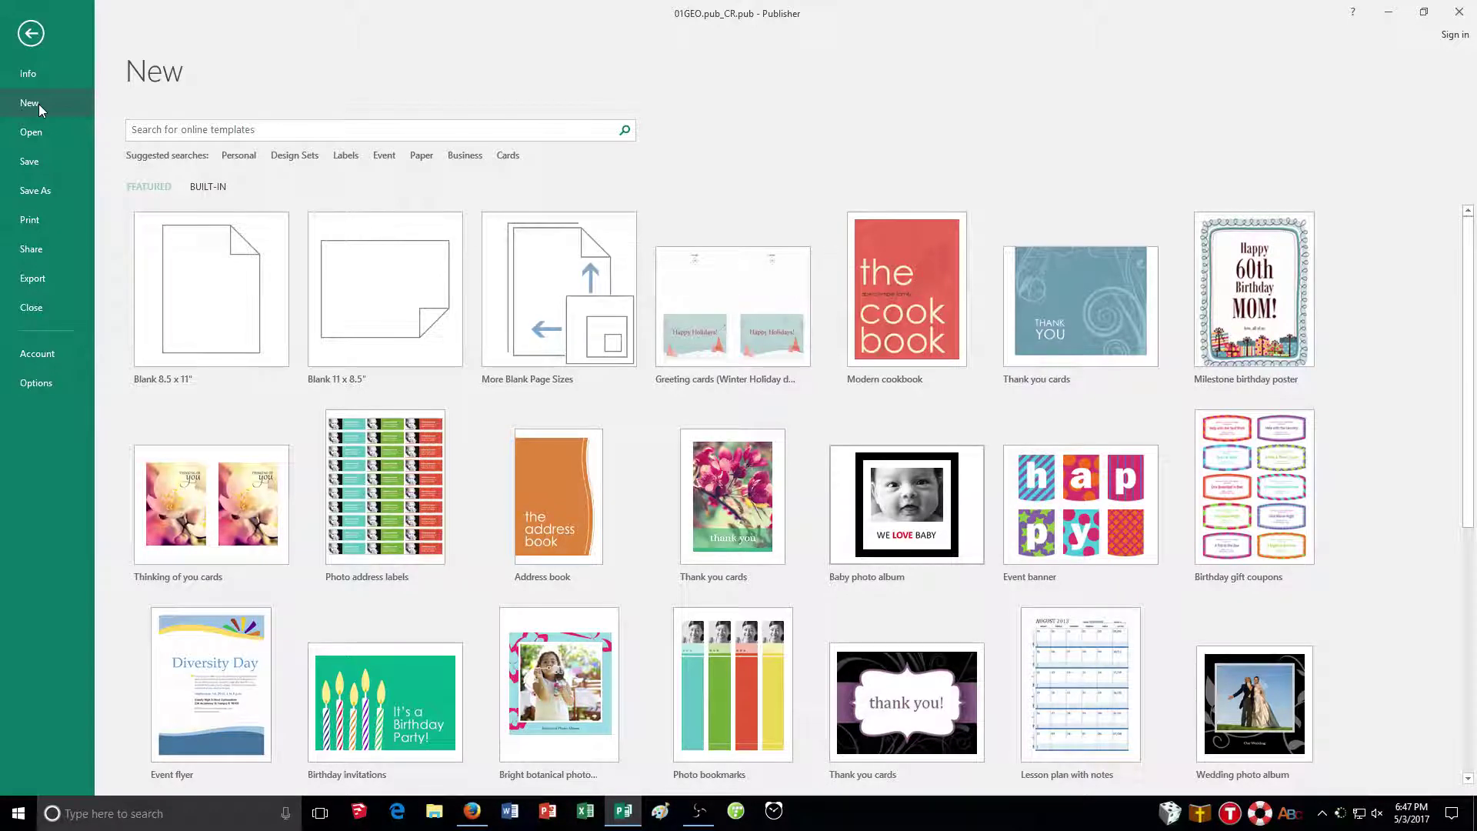
{"action": "left_click", "coordinate": [227, 192]}
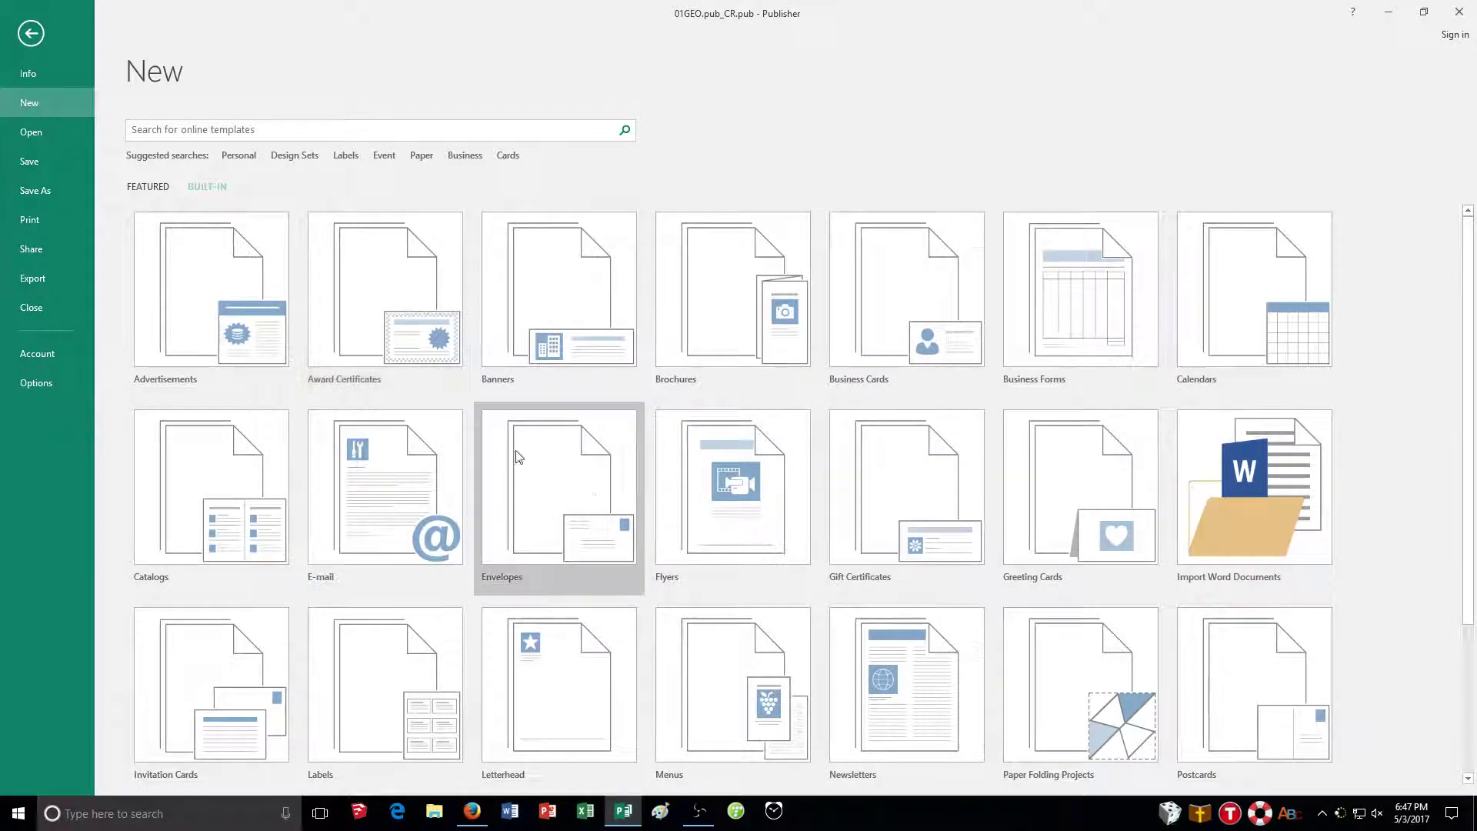
Open Flyers > All Event and scroll down to the Other designs
{"action": "left_click", "coordinate": [739, 529]}
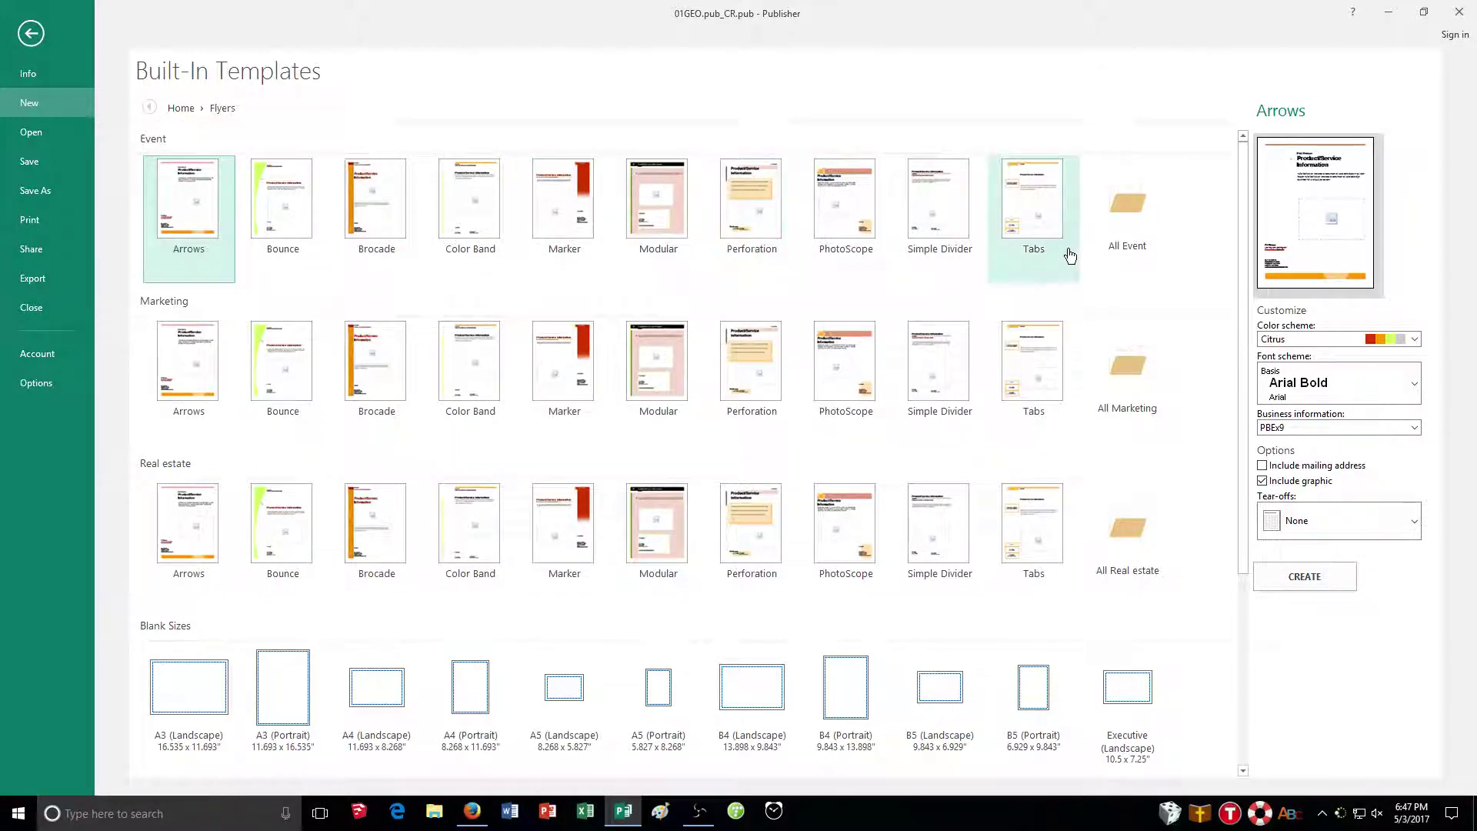
{"action": "scroll", "coordinate": [346, 347], "scroll_direction": "down", "scroll_amount": 3}
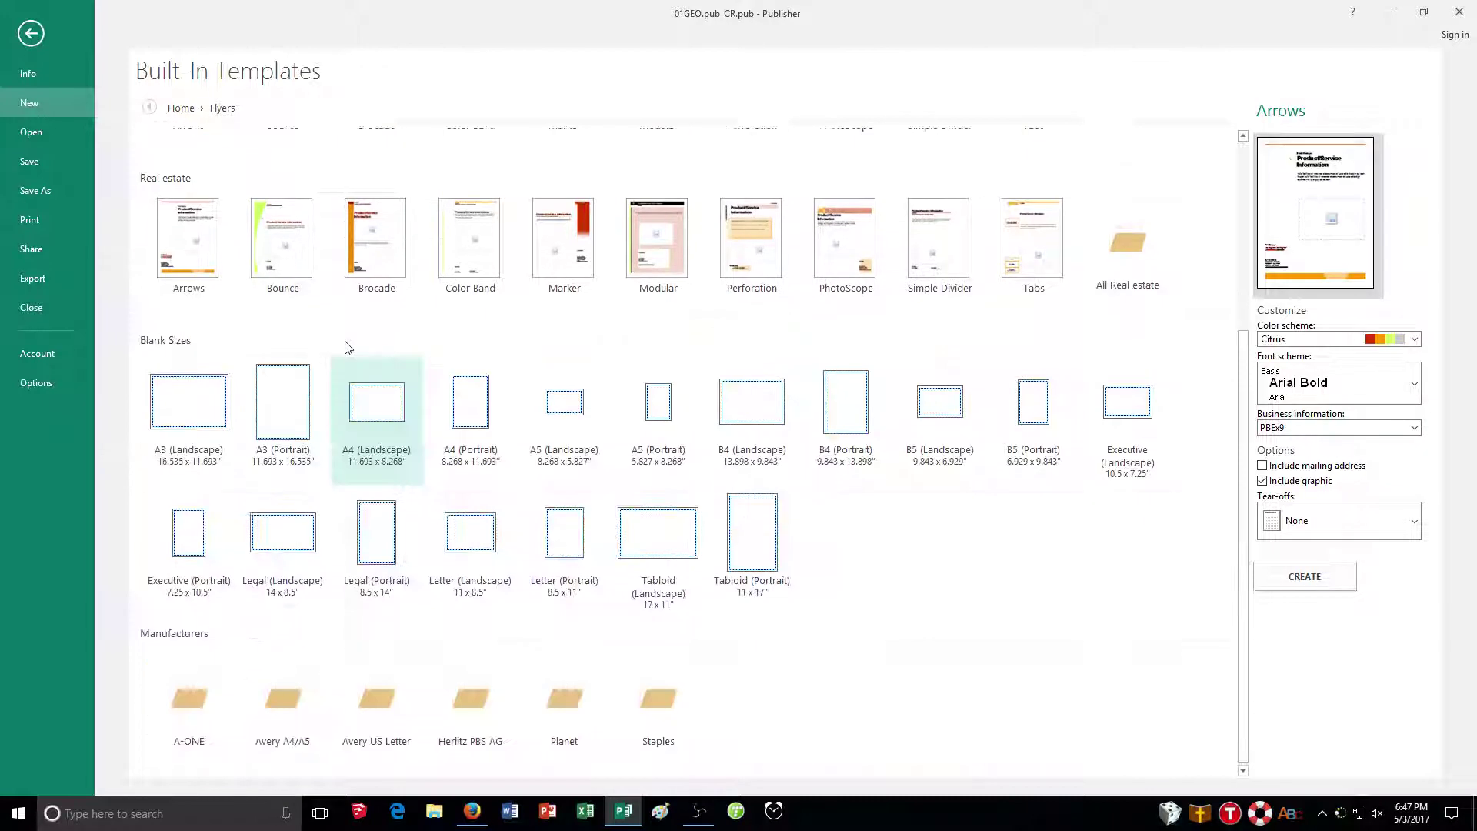
{"action": "scroll", "coordinate": [646, 521], "scroll_direction": "up", "scroll_amount": 3}
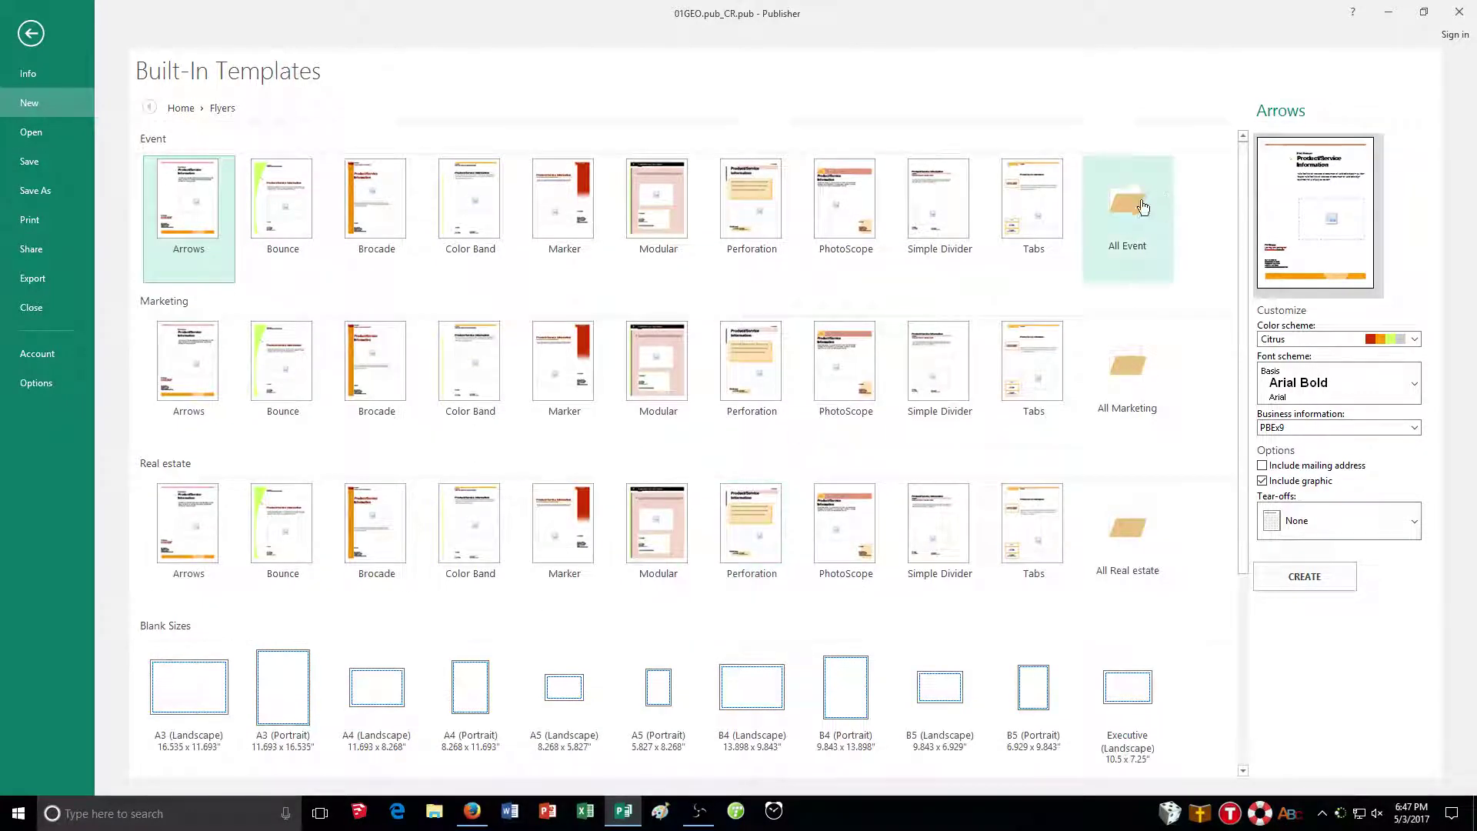
{"action": "left_click", "coordinate": [1137, 232]}
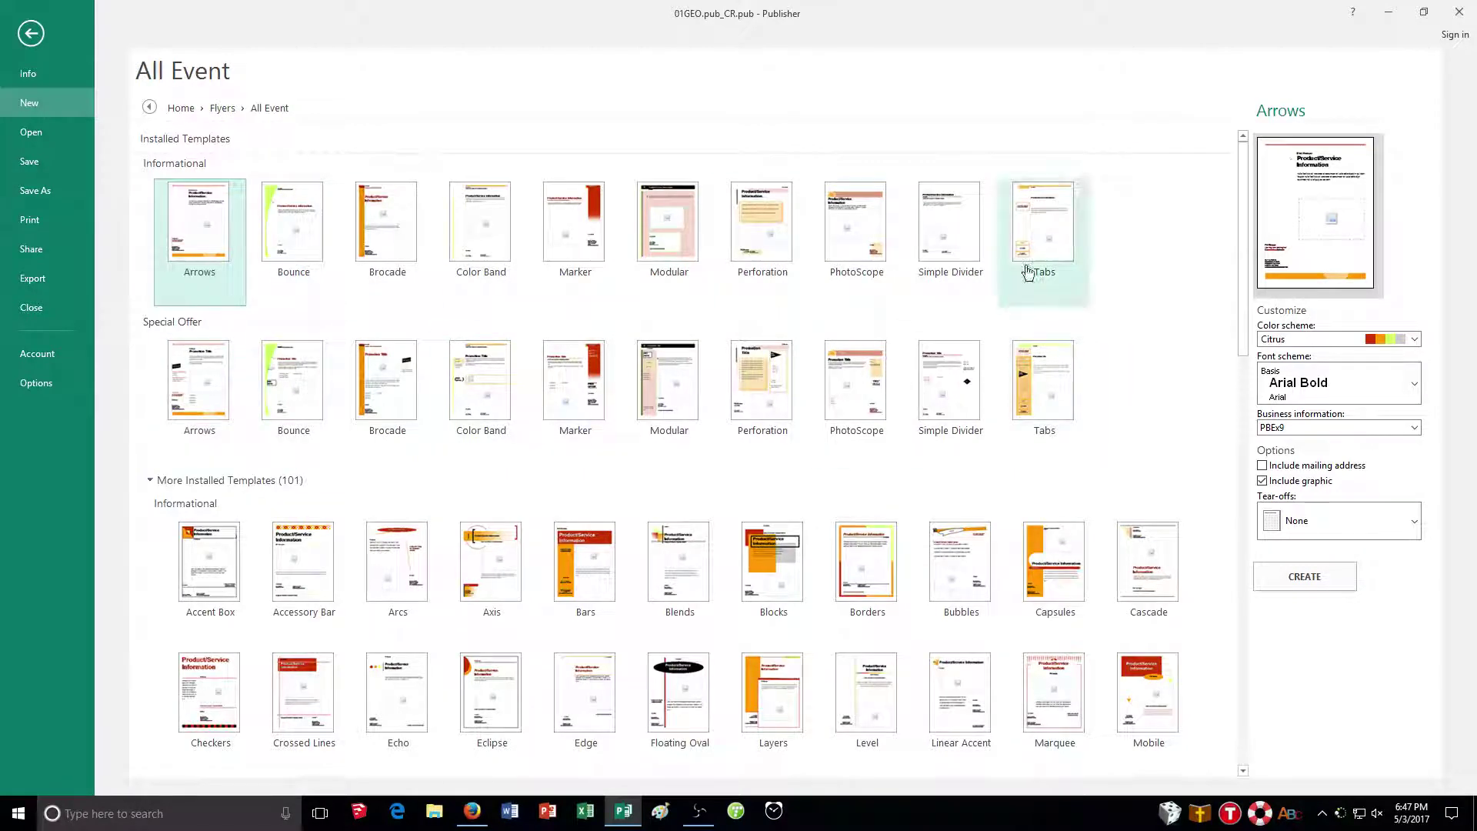
{"action": "scroll", "coordinate": [430, 394], "scroll_direction": "down", "scroll_amount": 2}
{"action": "scroll", "coordinate": [420, 375], "scroll_direction": "down", "scroll_amount": 5}
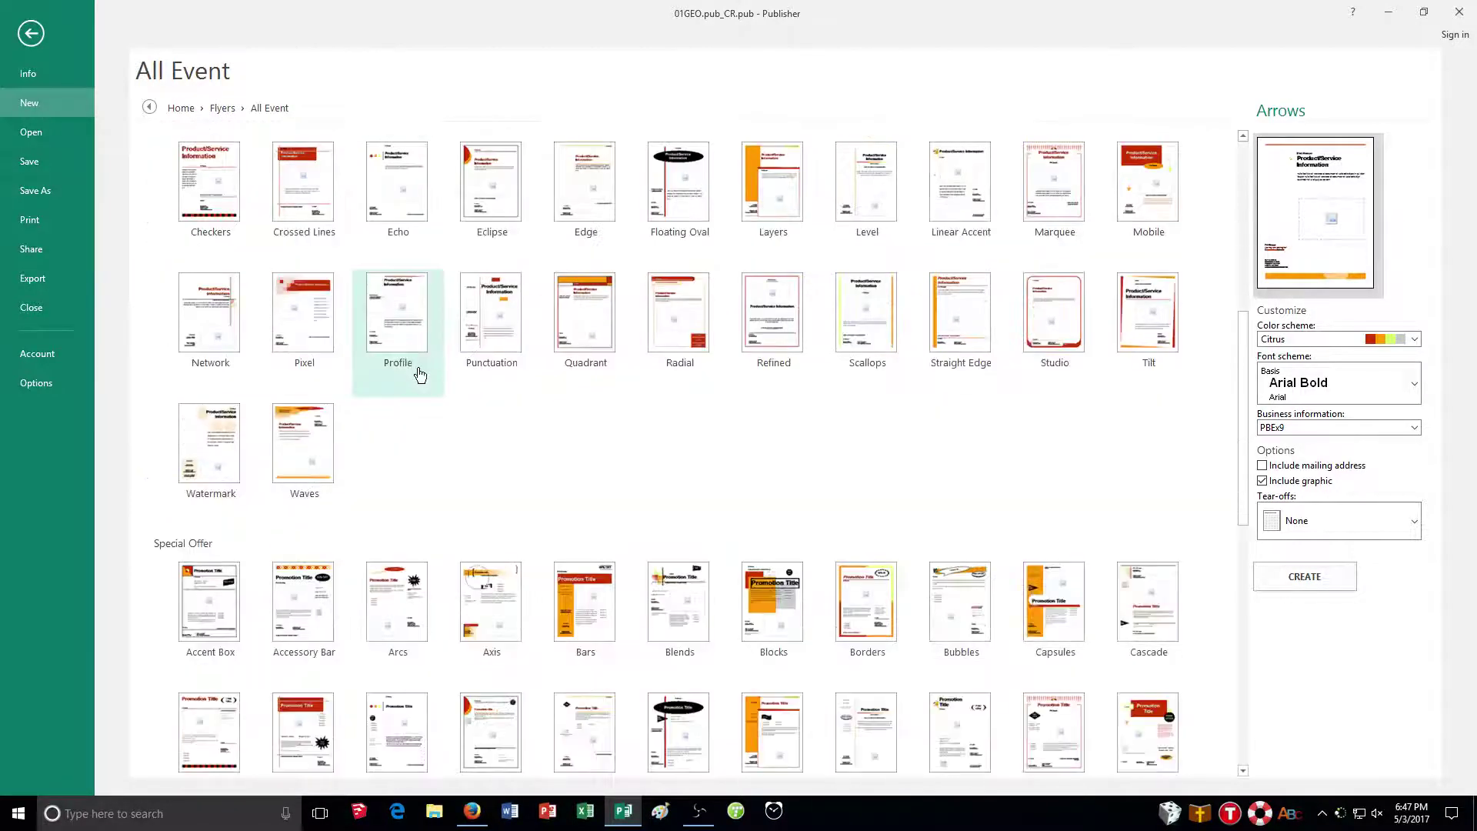
{"action": "scroll", "coordinate": [420, 375], "scroll_direction": "down", "scroll_amount": 3}
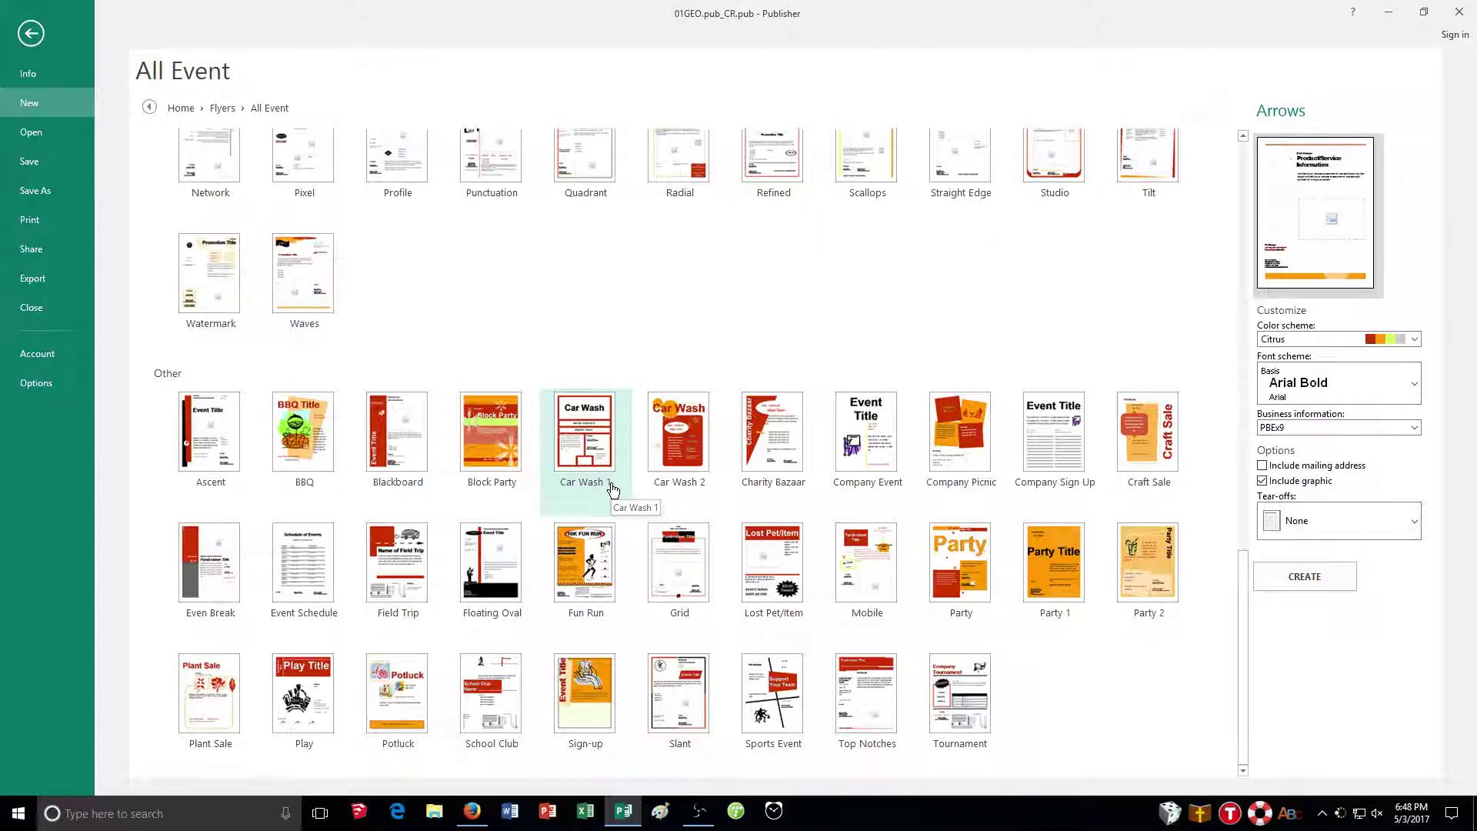
Pick the Car Wash 2 flyer and try the Summer colour scheme
{"action": "left_click", "coordinate": [866, 472]}
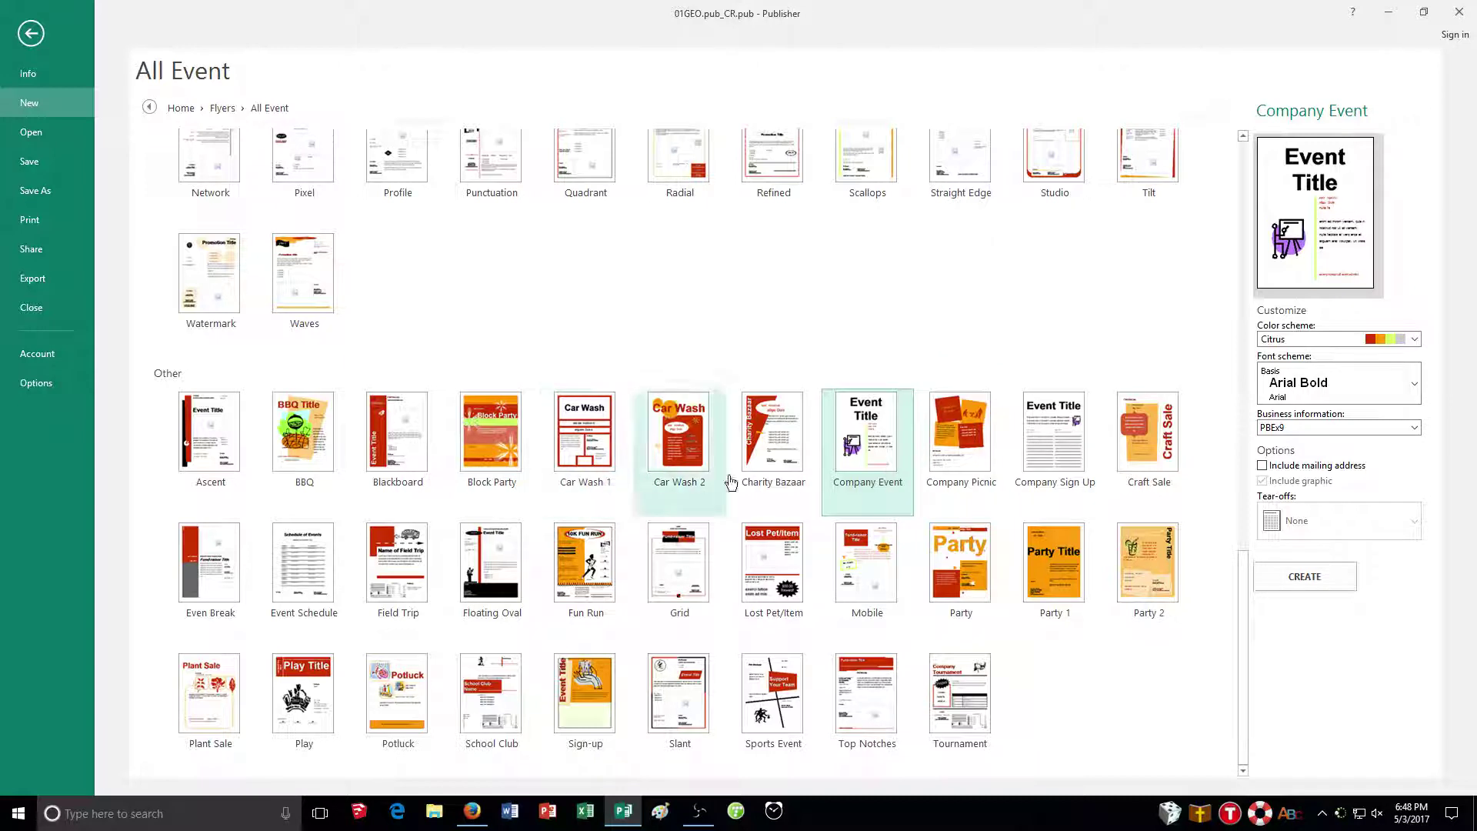
{"action": "left_click", "coordinate": [671, 457]}
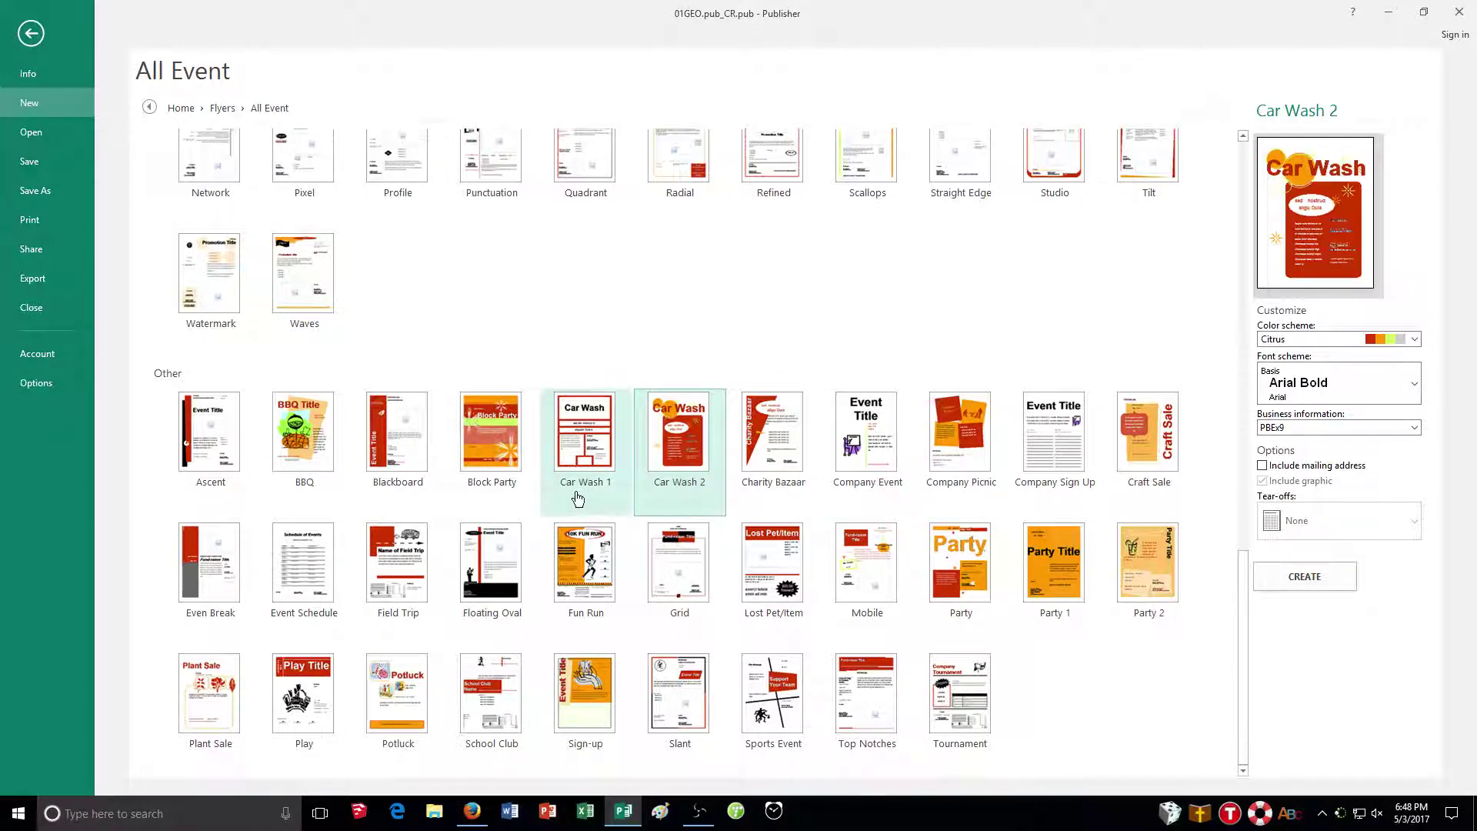
{"action": "left_click", "coordinate": [1282, 345]}
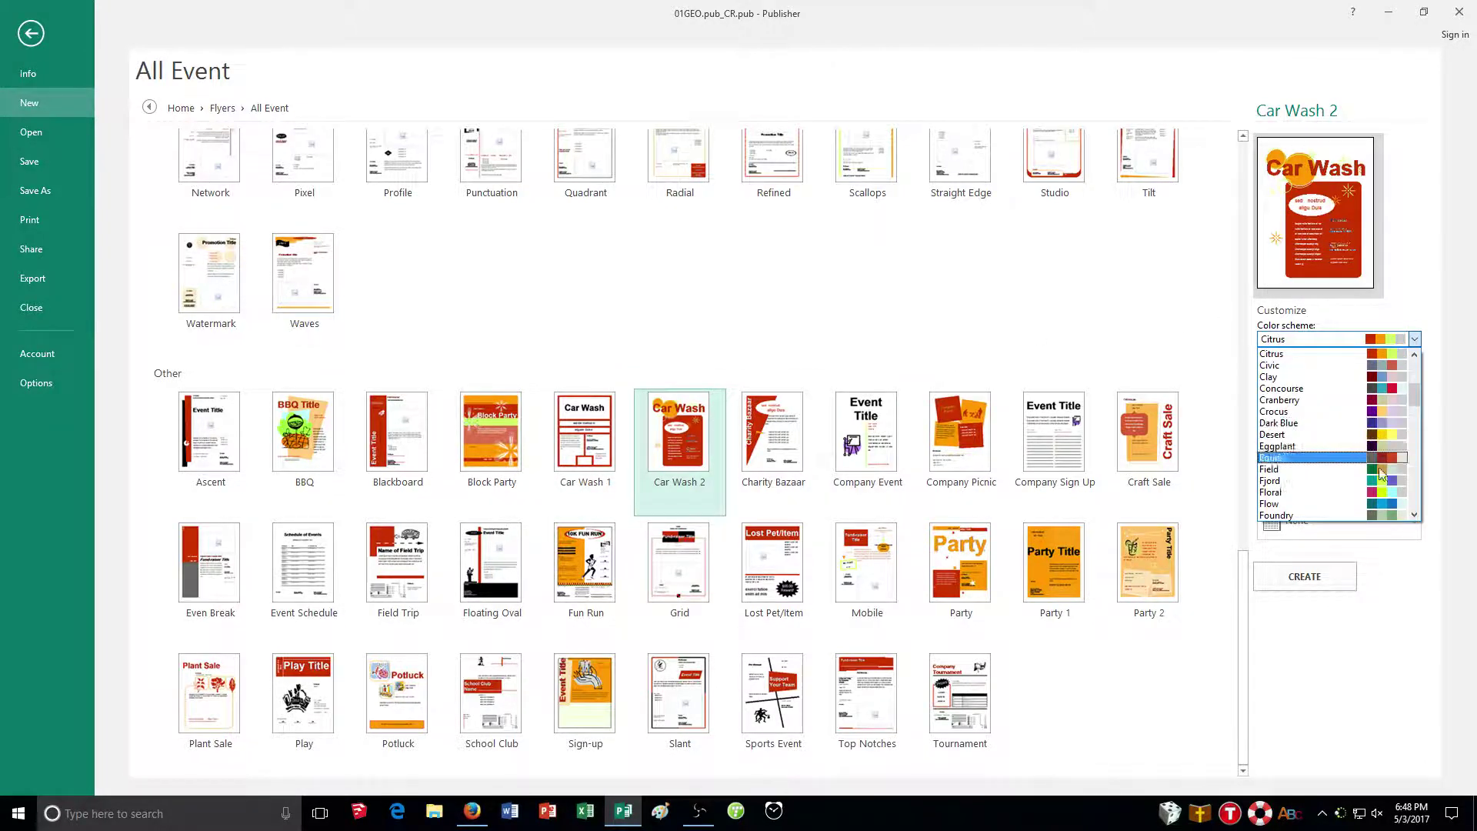
{"action": "scroll", "coordinate": [1328, 469], "scroll_direction": "up", "scroll_amount": 5}
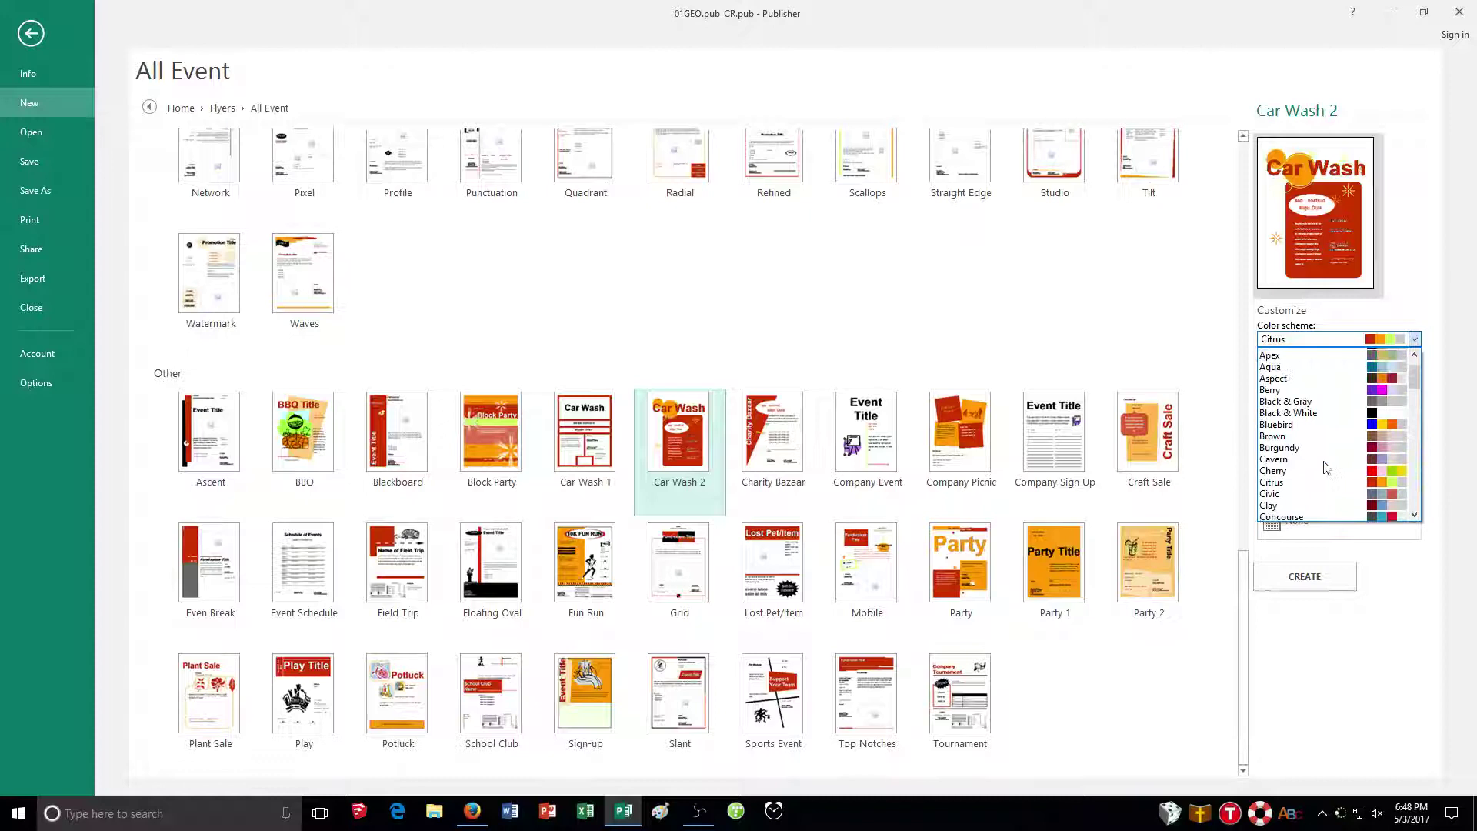
{"action": "scroll", "coordinate": [1325, 461], "scroll_direction": "down", "scroll_amount": 12}
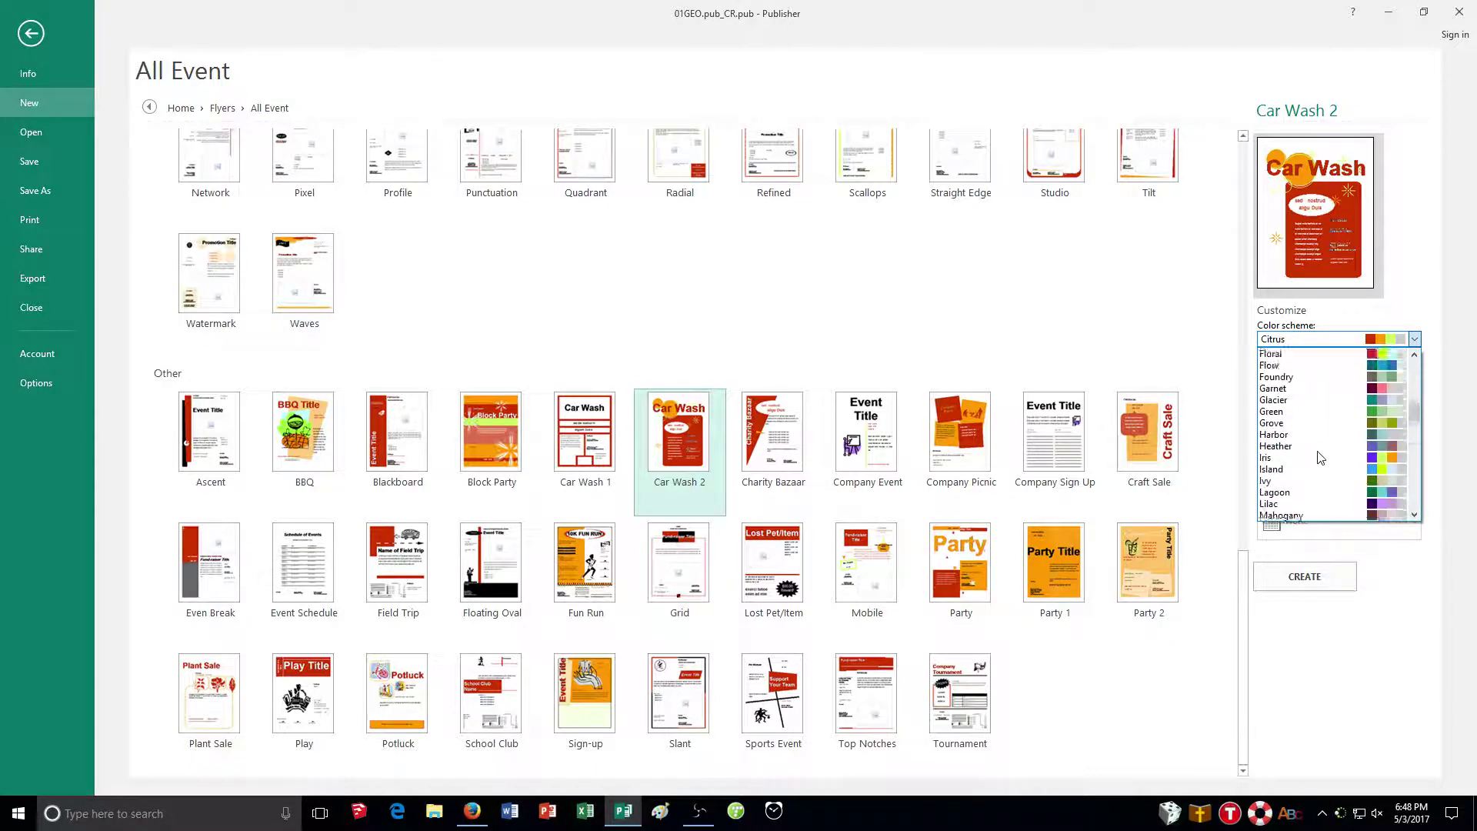
{"action": "scroll", "coordinate": [1320, 457], "scroll_direction": "down", "scroll_amount": 6}
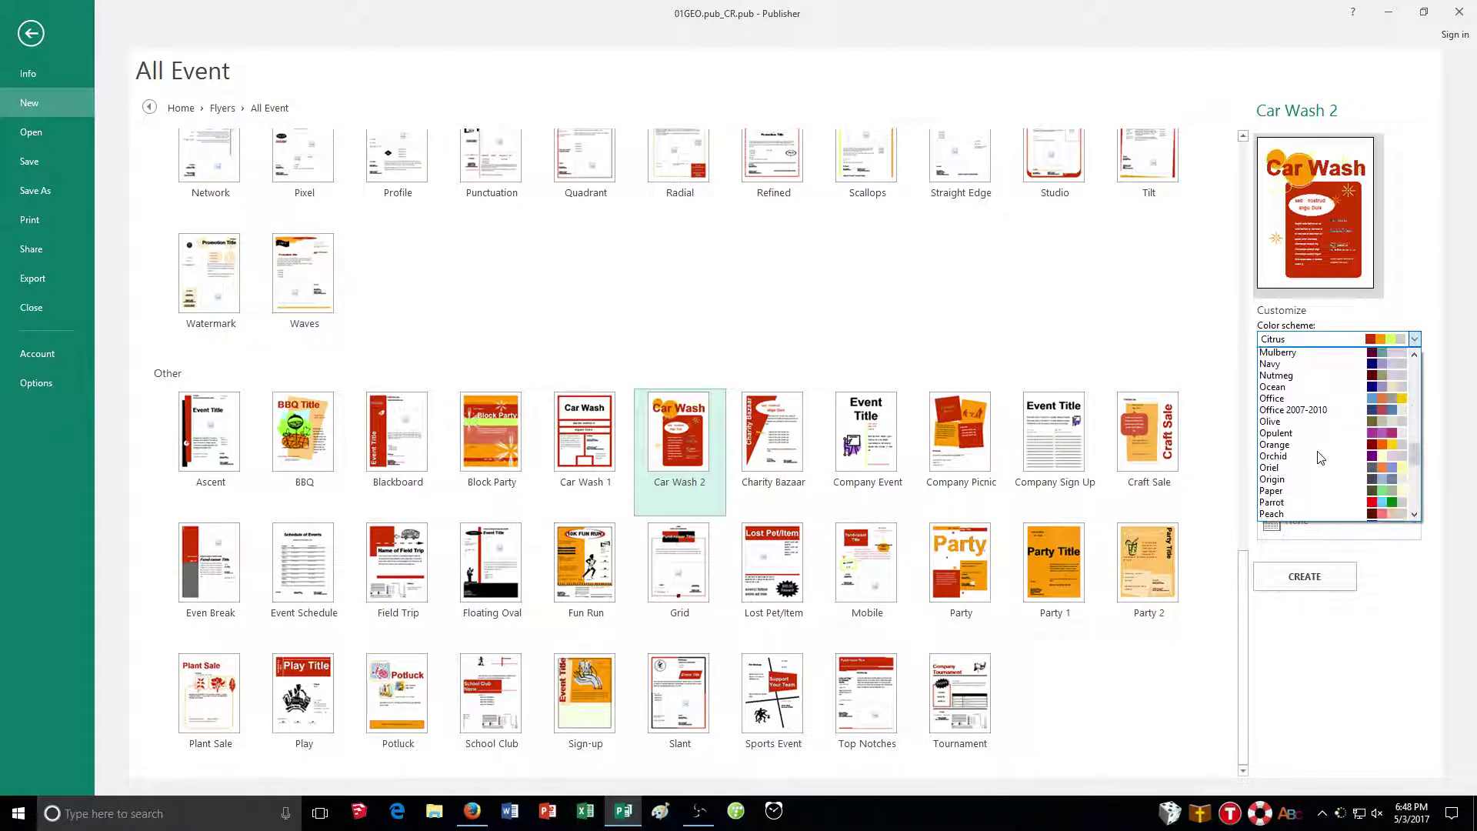
{"action": "scroll", "coordinate": [1320, 457], "scroll_direction": "down", "scroll_amount": 3}
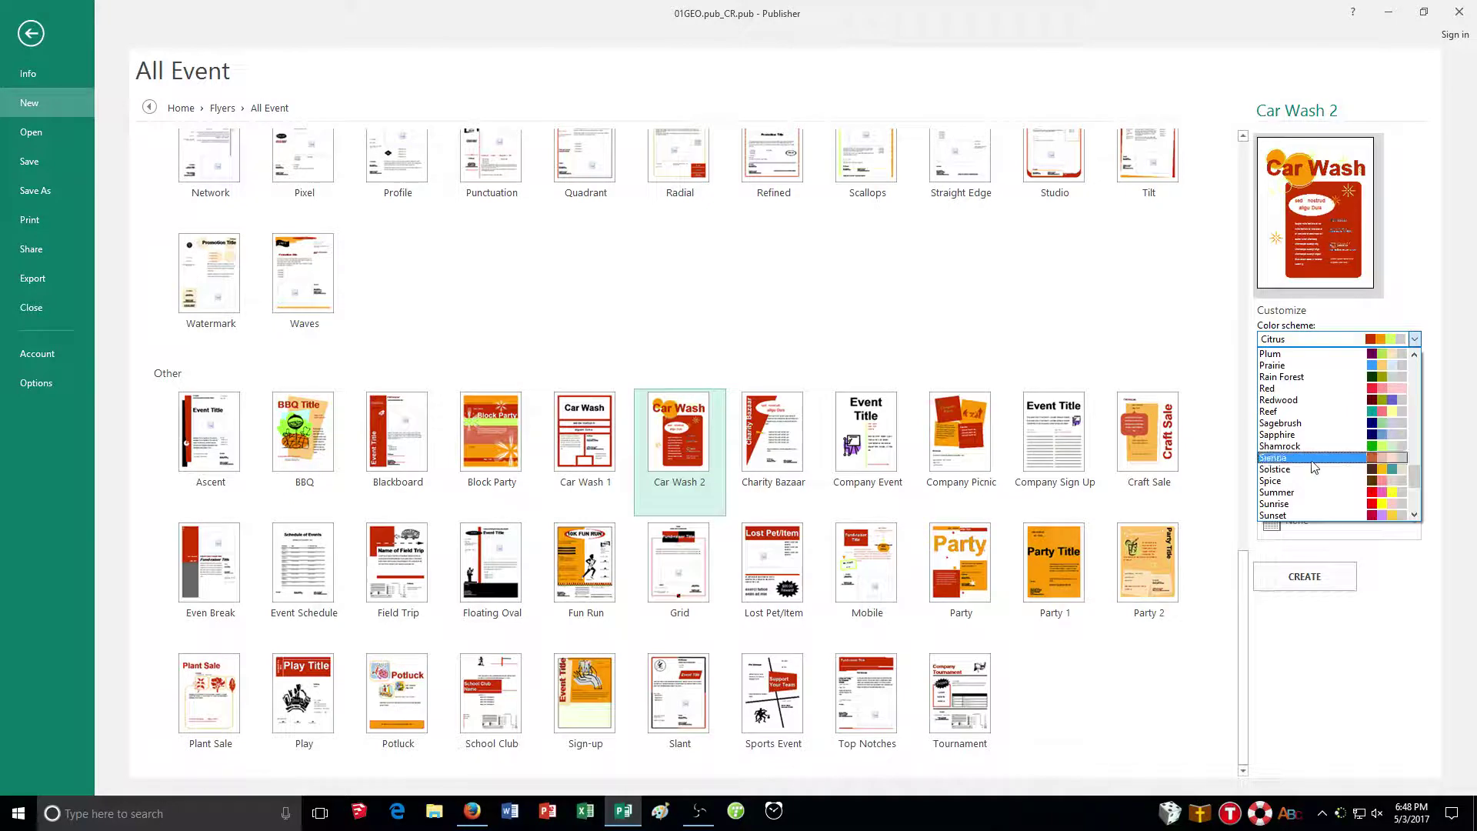
{"action": "left_click", "coordinate": [1314, 494]}
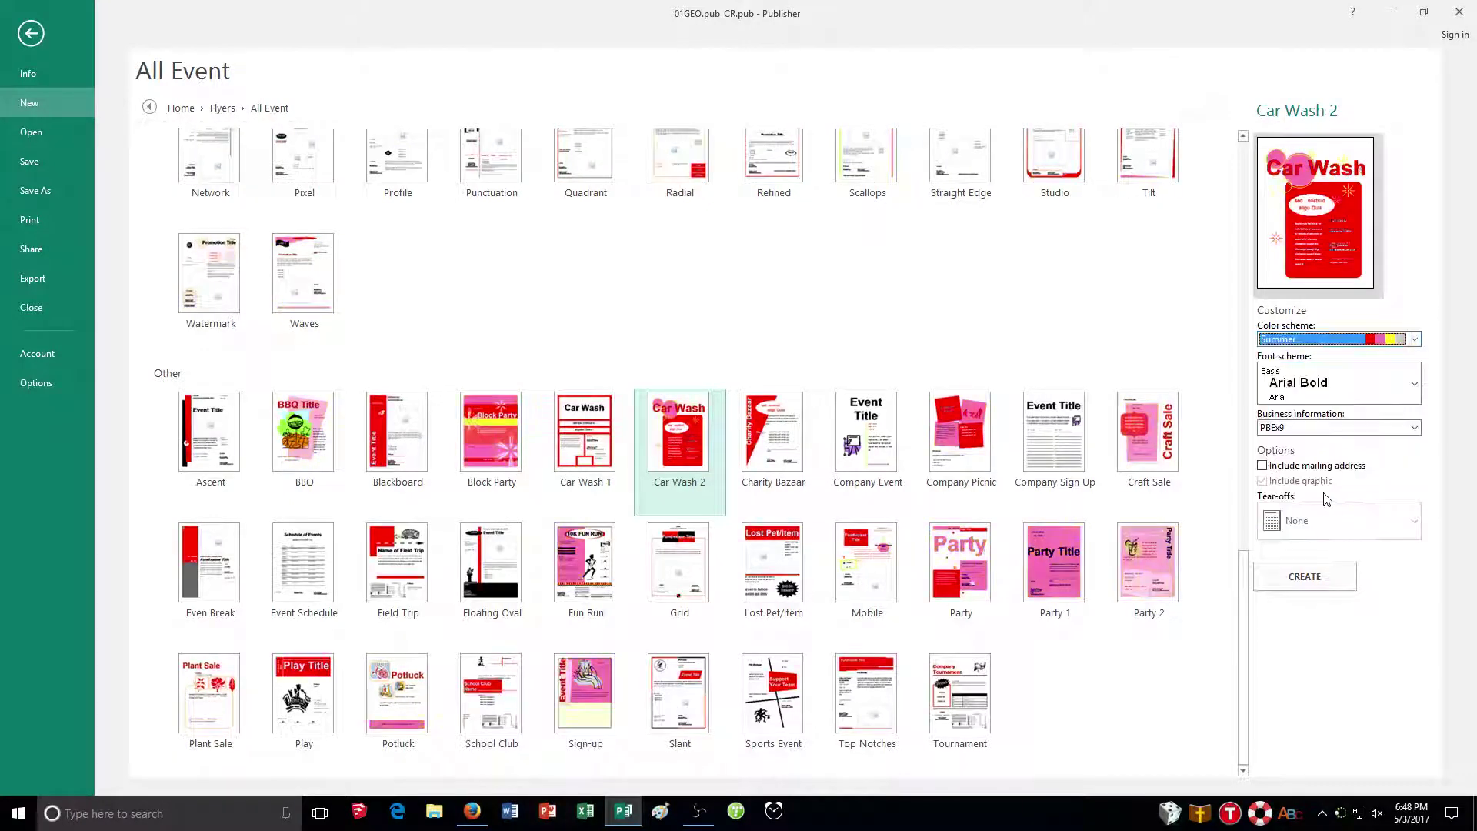
Switch to Waterfall colours and the Casual (Comic Sans MS Bold) font scheme
{"action": "left_click", "coordinate": [1322, 343]}
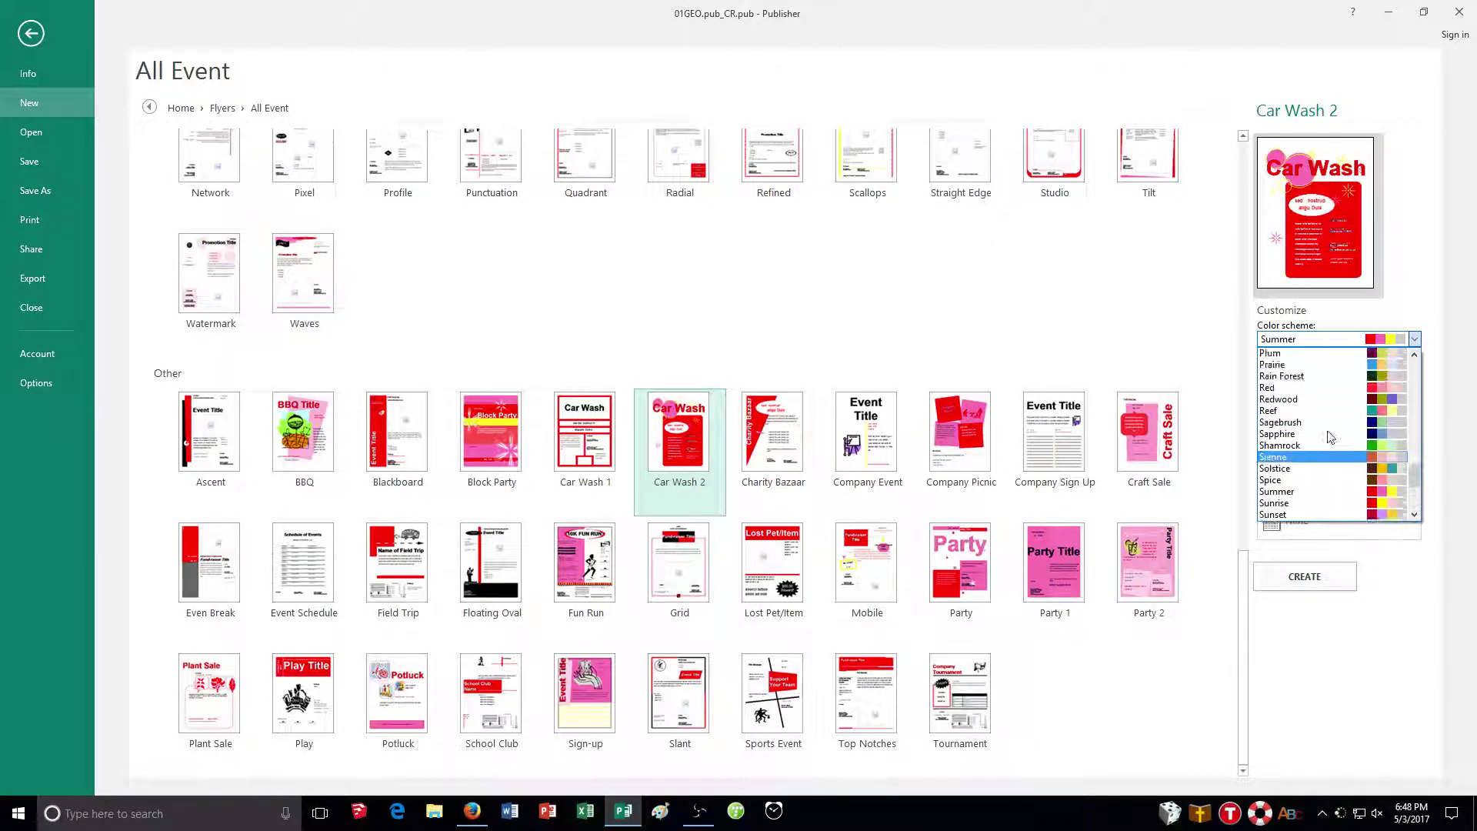
{"action": "left_click", "coordinate": [1354, 504]}
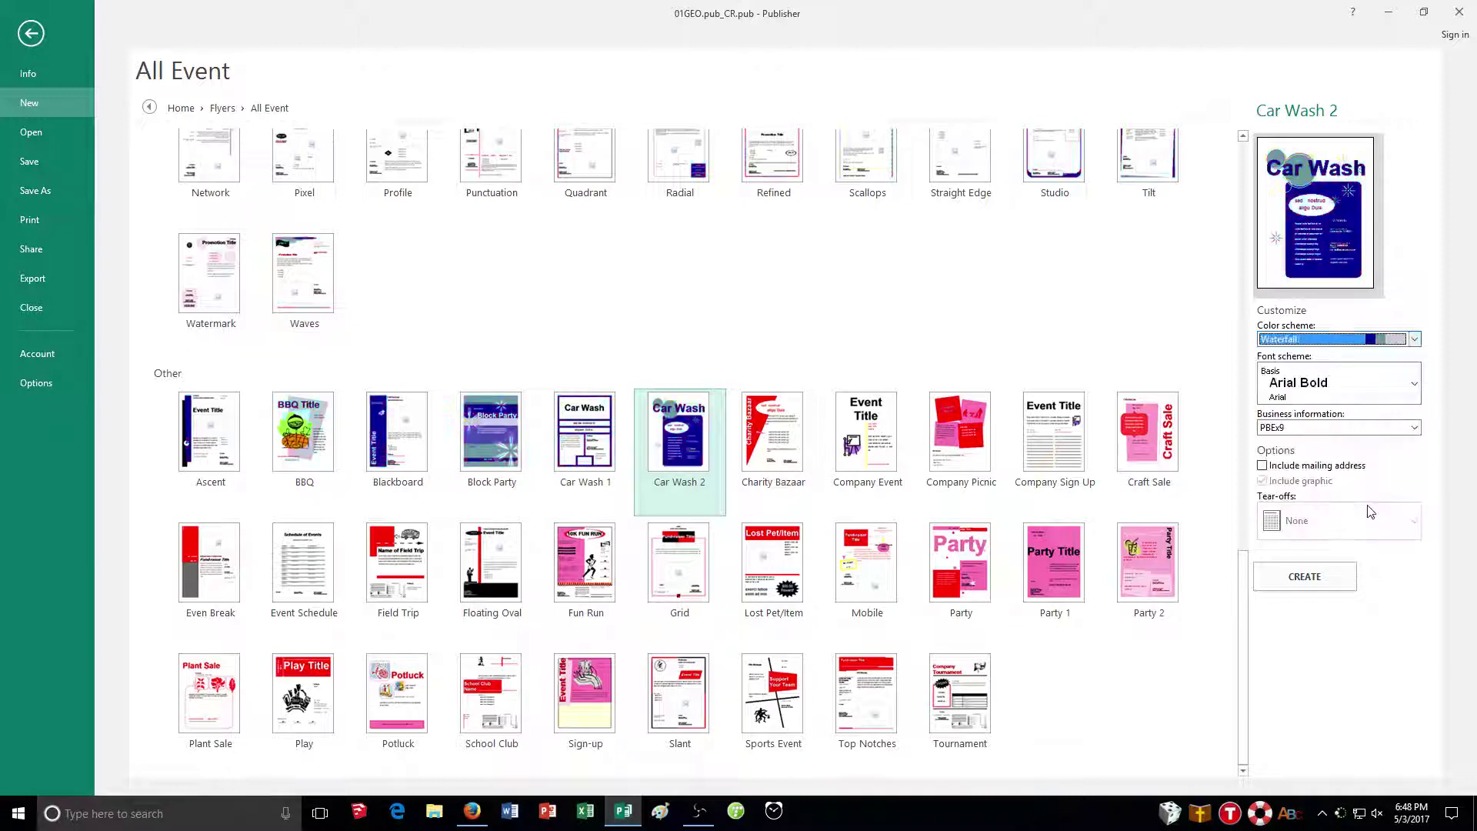
{"action": "left_click", "coordinate": [1304, 387]}
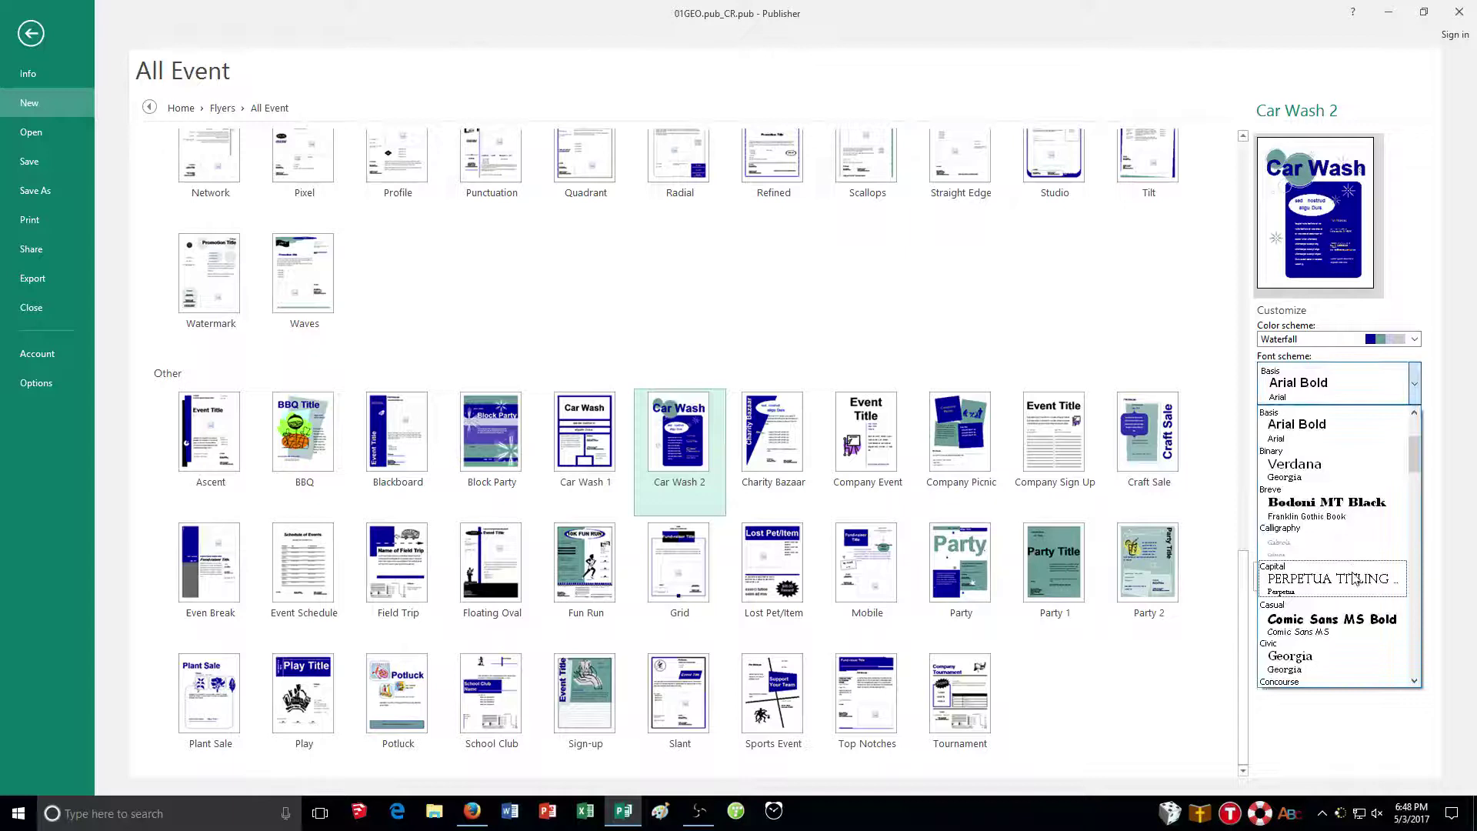
{"action": "left_click", "coordinate": [1356, 620]}
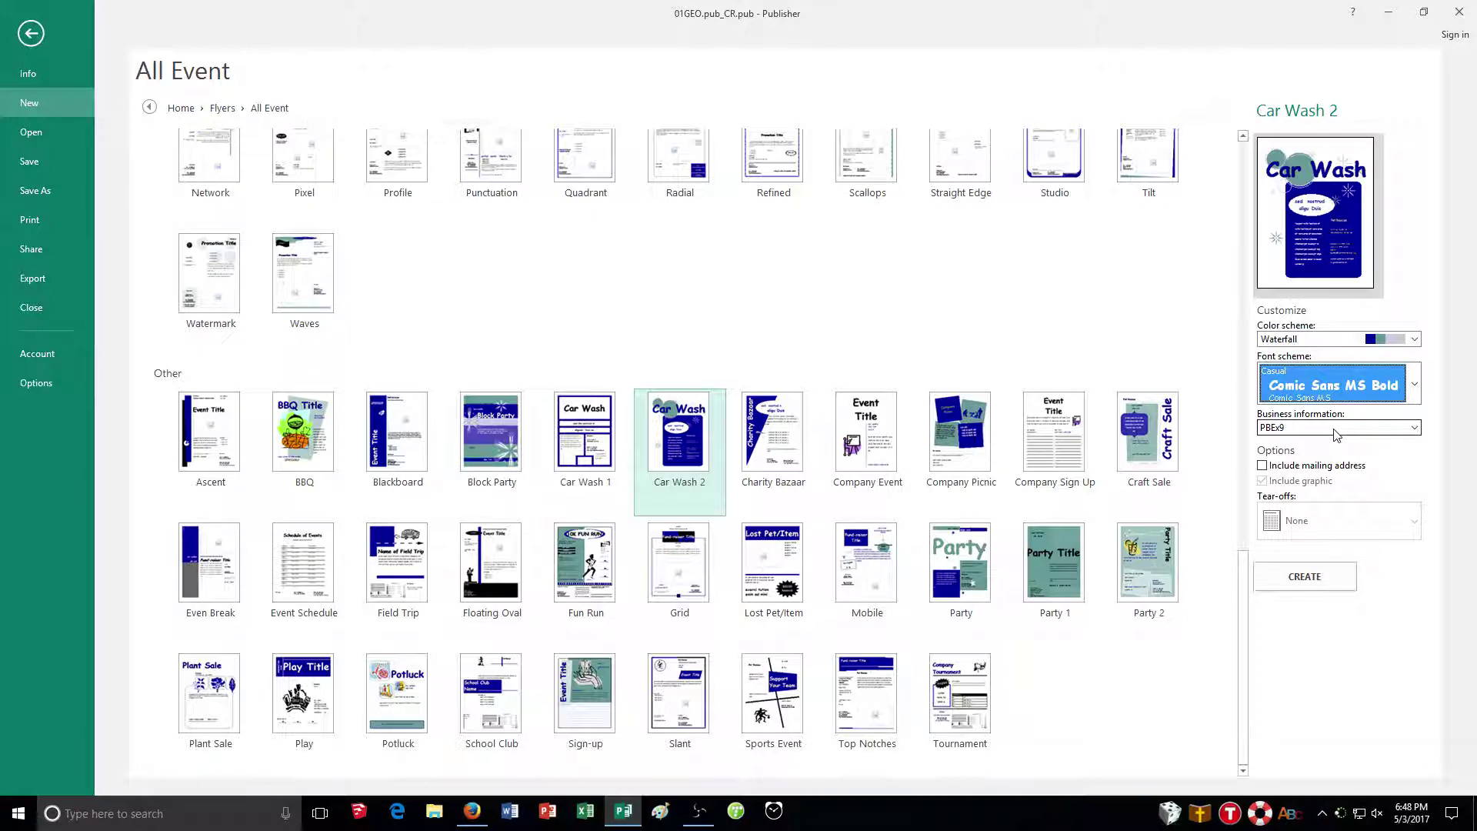
Create the Car Wash 2 flyer and bring up the Save As dialog
{"action": "left_click", "coordinate": [1317, 580]}
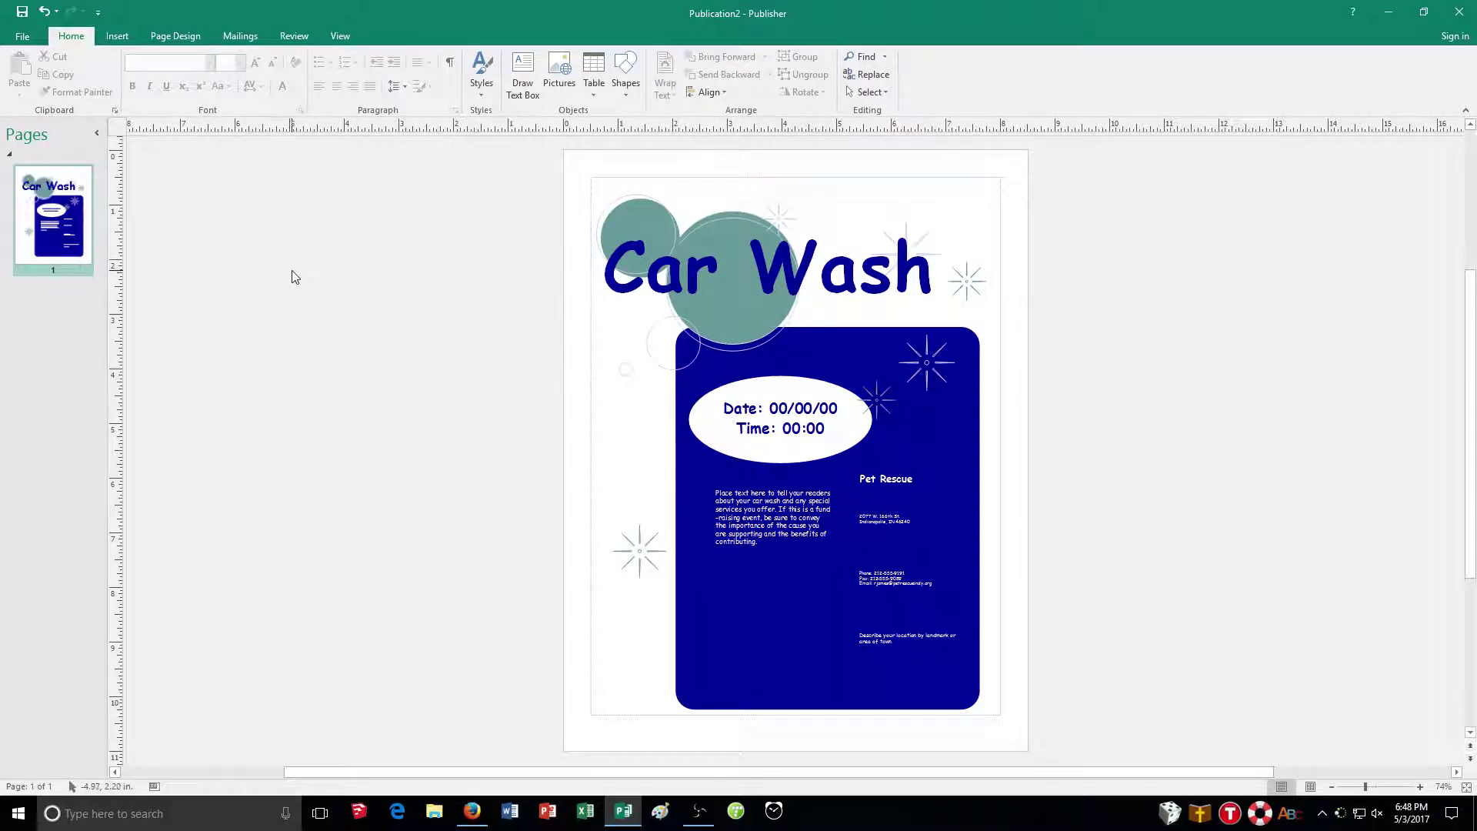
{"action": "left_click", "coordinate": [34, 39]}
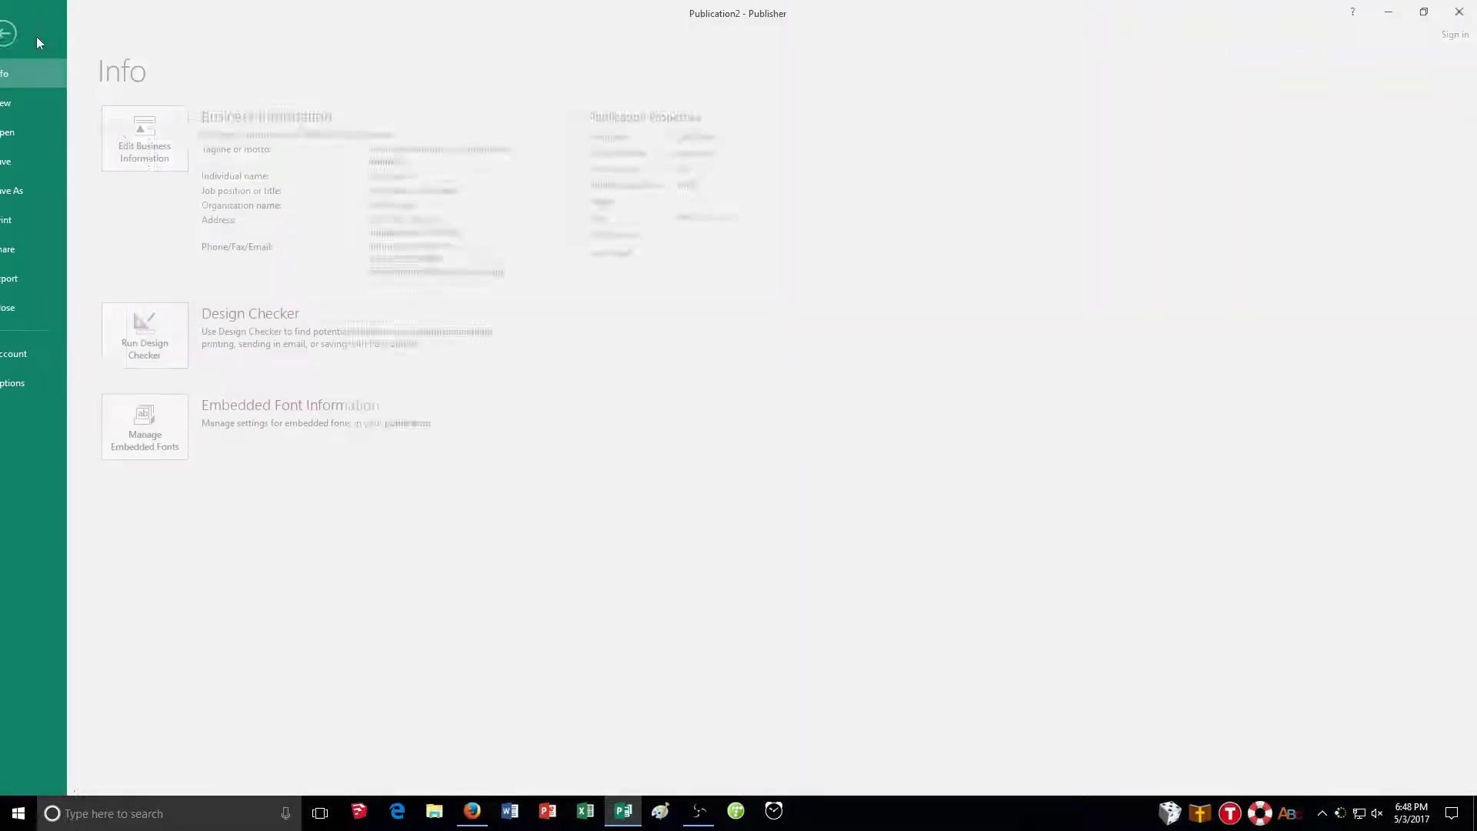
{"action": "left_click", "coordinate": [46, 190]}
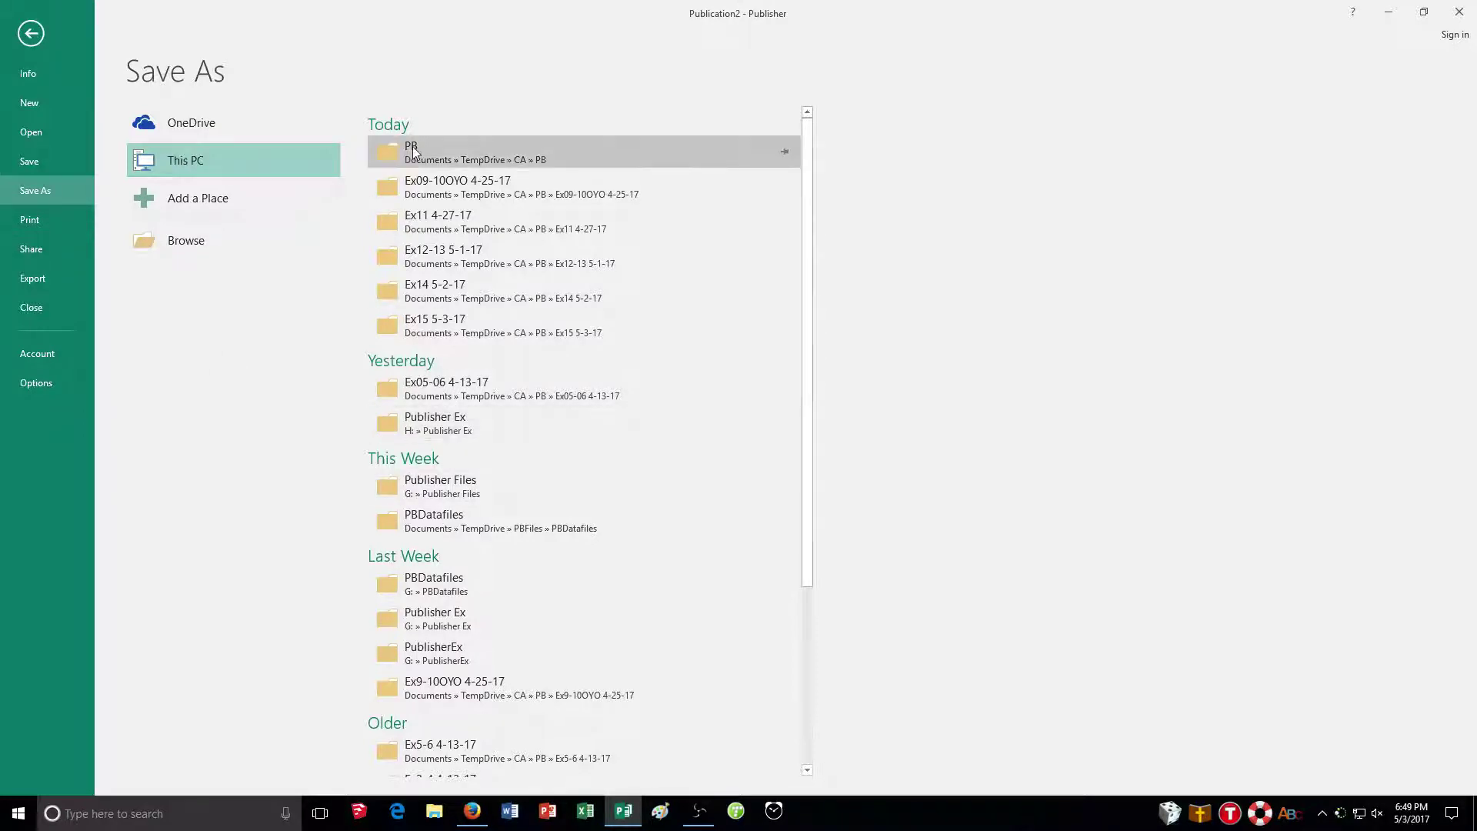
{"action": "left_click", "coordinate": [239, 250]}
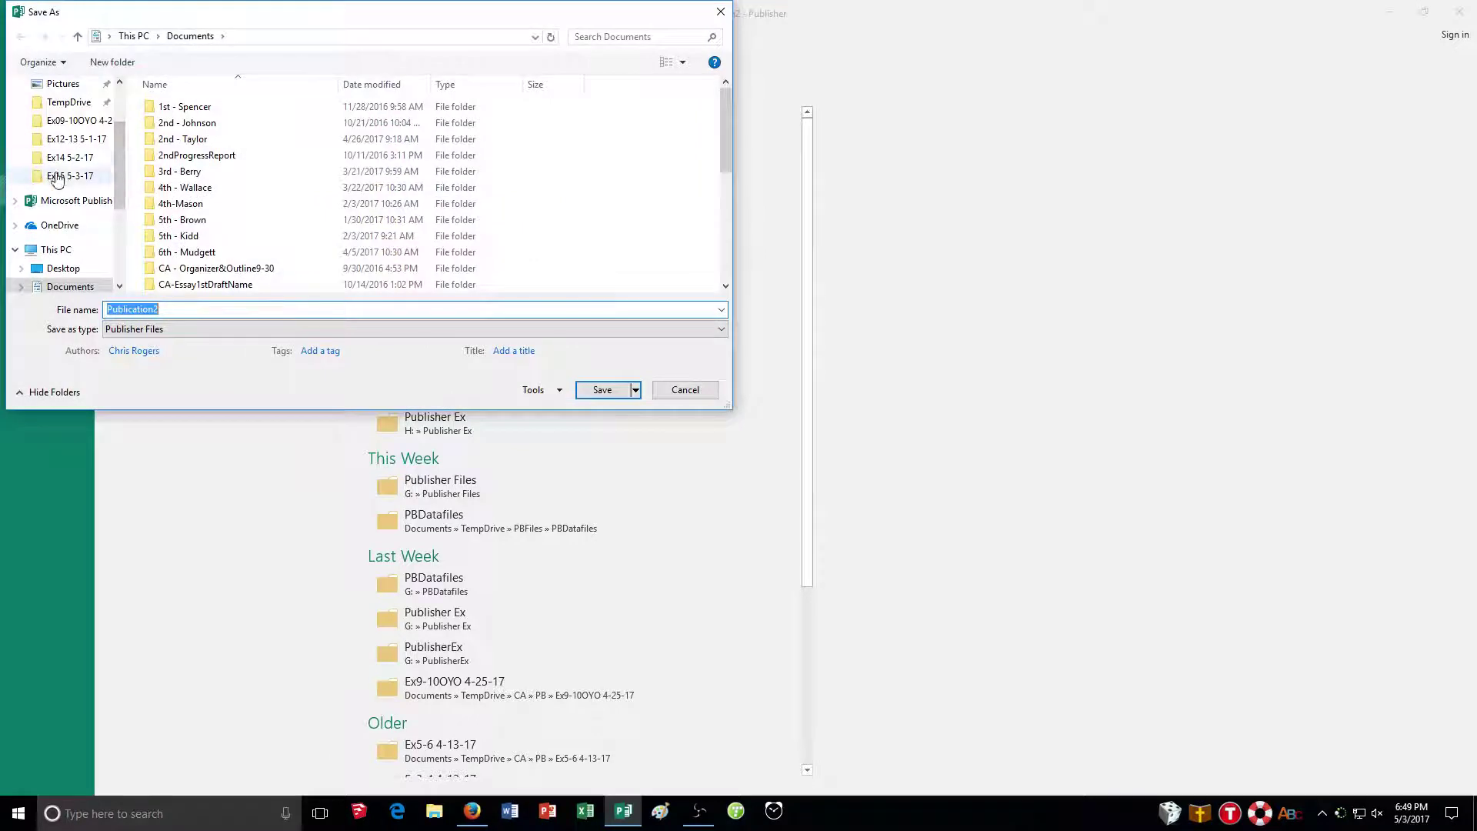
{"action": "scroll", "coordinate": [73, 200], "scroll_direction": "down", "scroll_amount": 4}
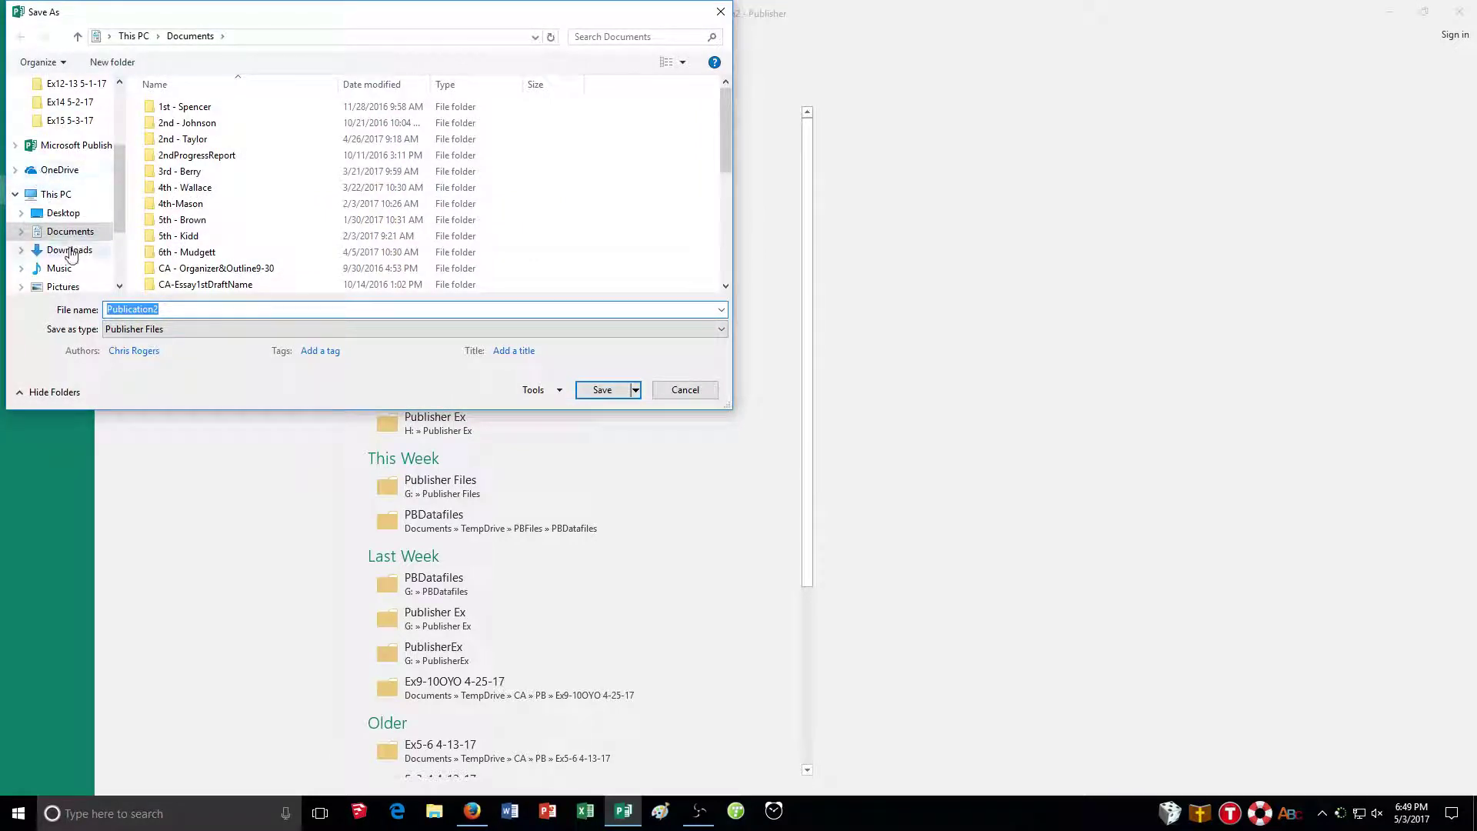
{"action": "scroll", "coordinate": [68, 247], "scroll_direction": "up", "scroll_amount": 5}
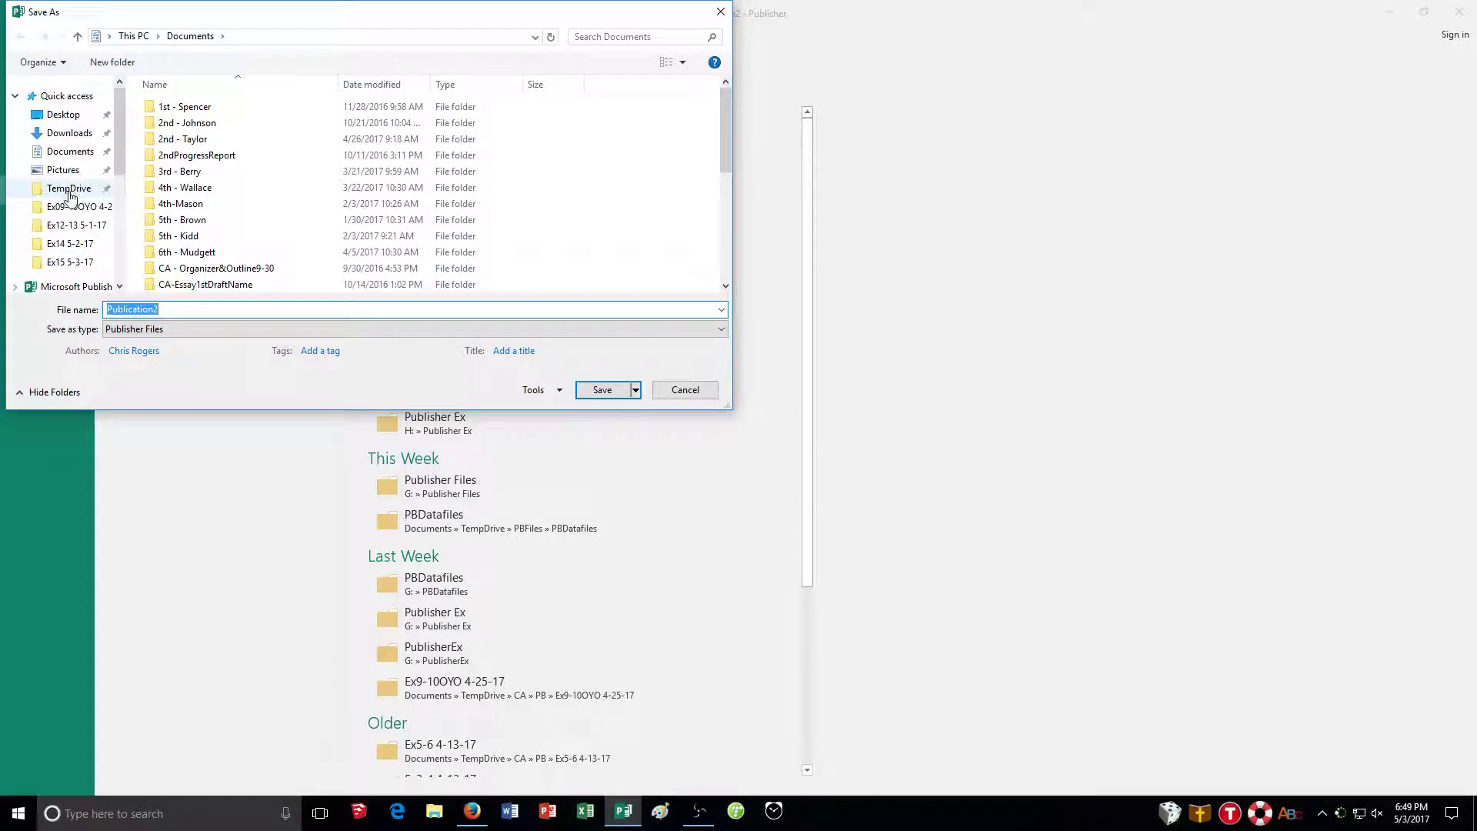
Navigate to TempDrive > CA > PB and enter the file name 01WASH
{"action": "left_click", "coordinate": [68, 193]}
{"action": "double_click", "coordinate": [185, 108]}
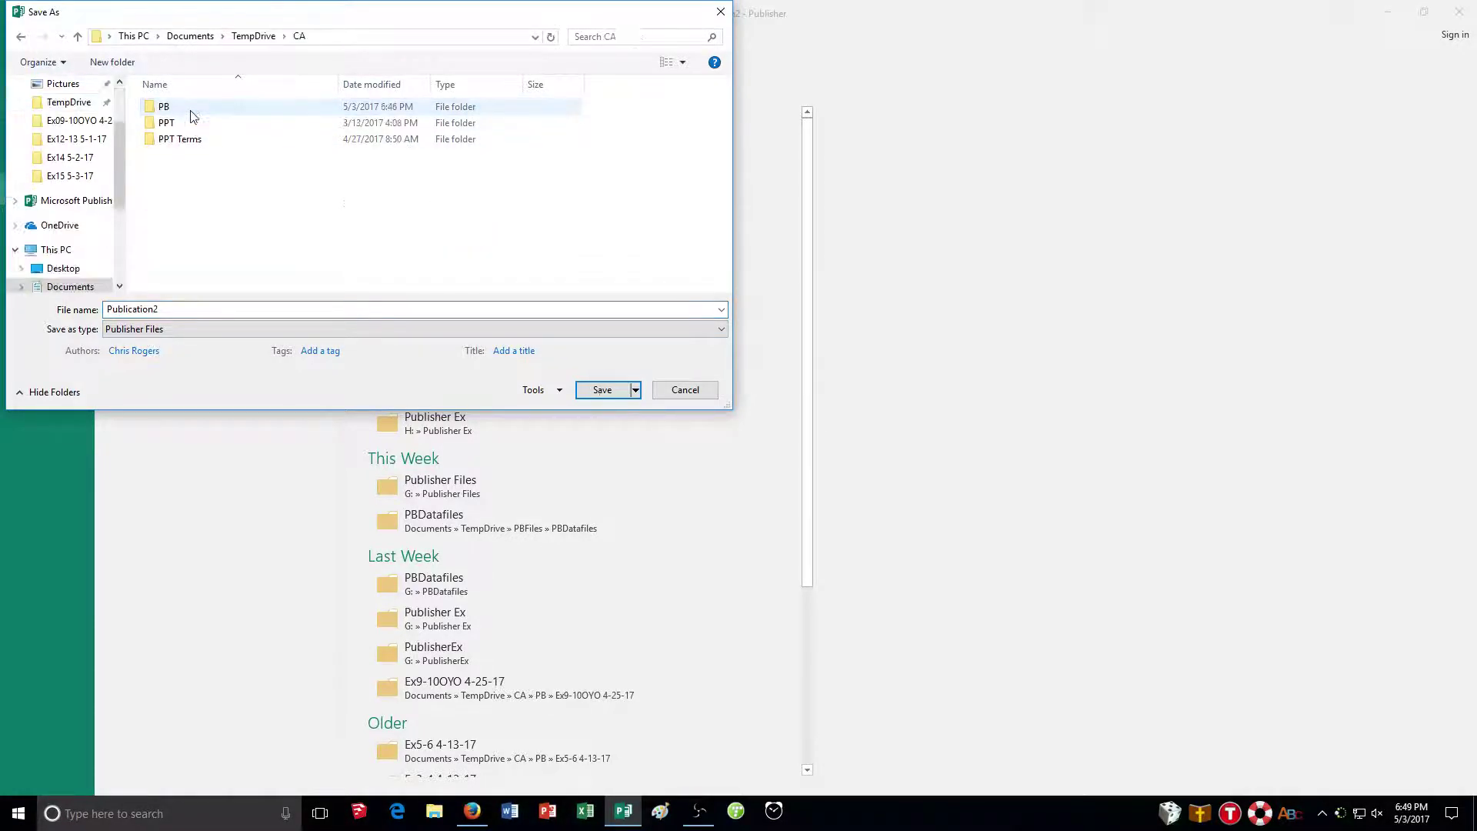
{"action": "double_click", "coordinate": [177, 106]}
{"action": "left_click", "coordinate": [217, 308]}
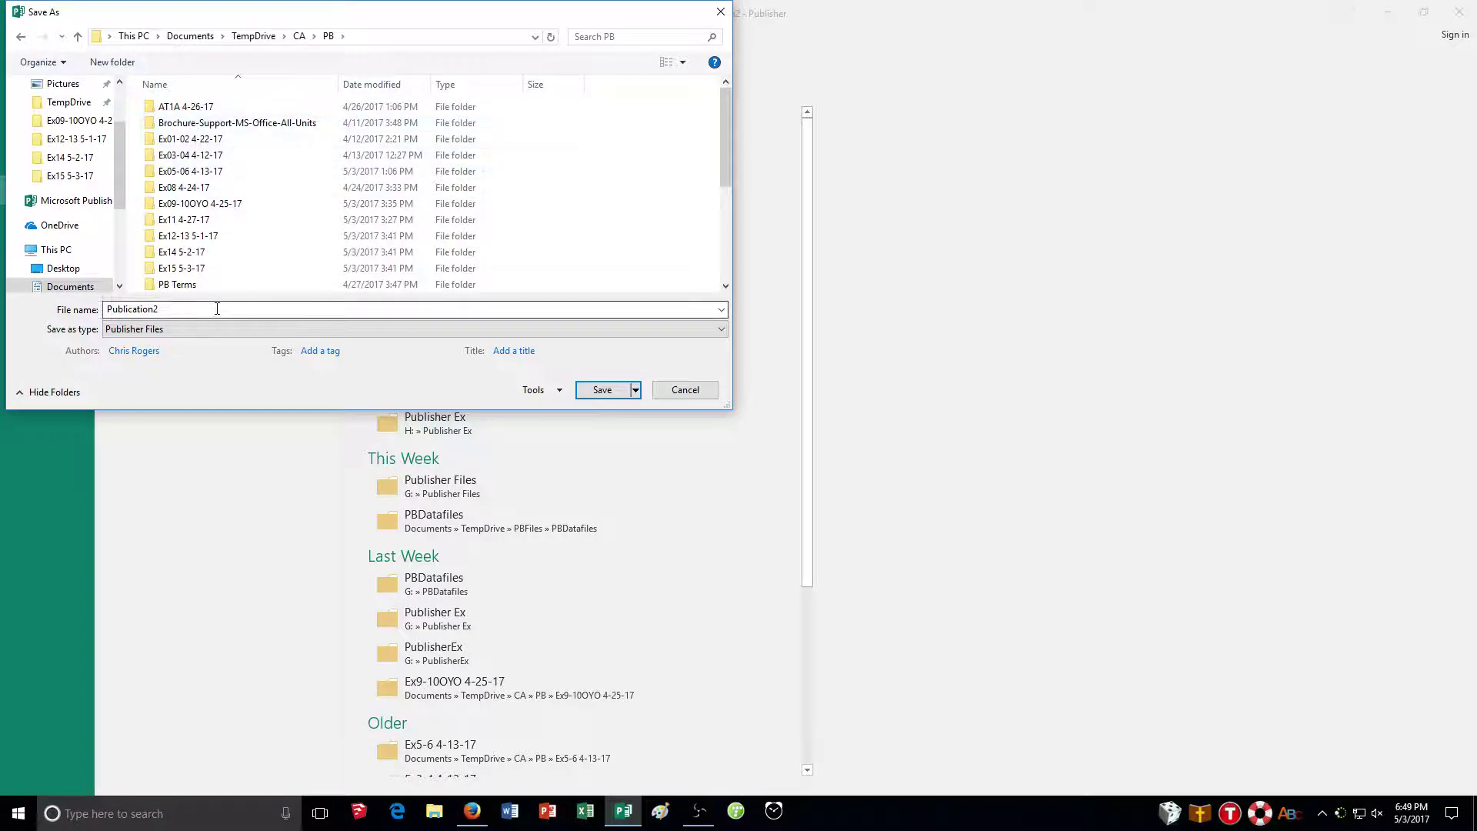
{"action": "type", "text": "01"}
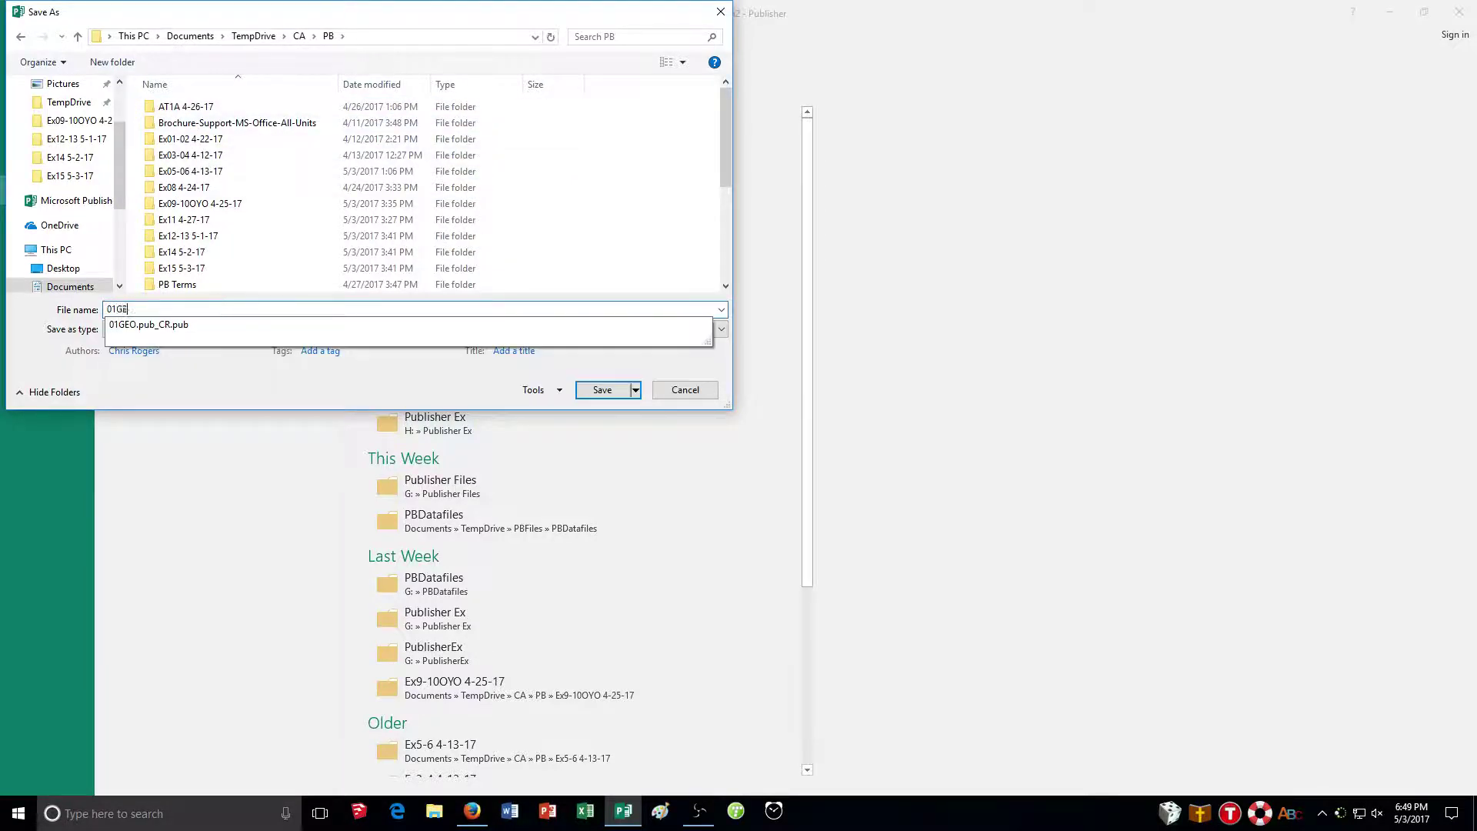
{"action": "key", "text": "BackSpace"}
{"action": "key", "text": "BackSpace"}
{"action": "type", "text": "WASH"}
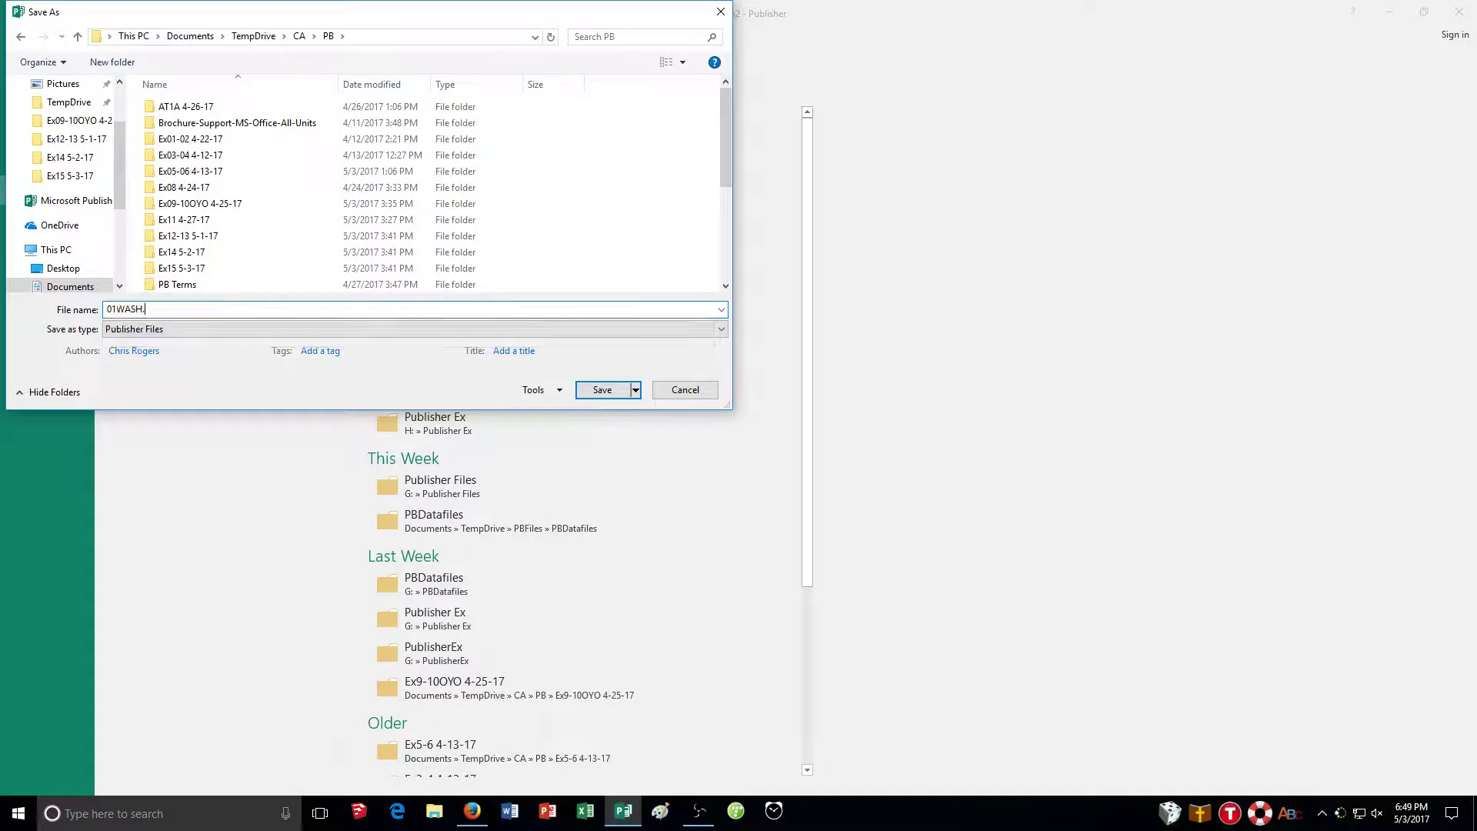